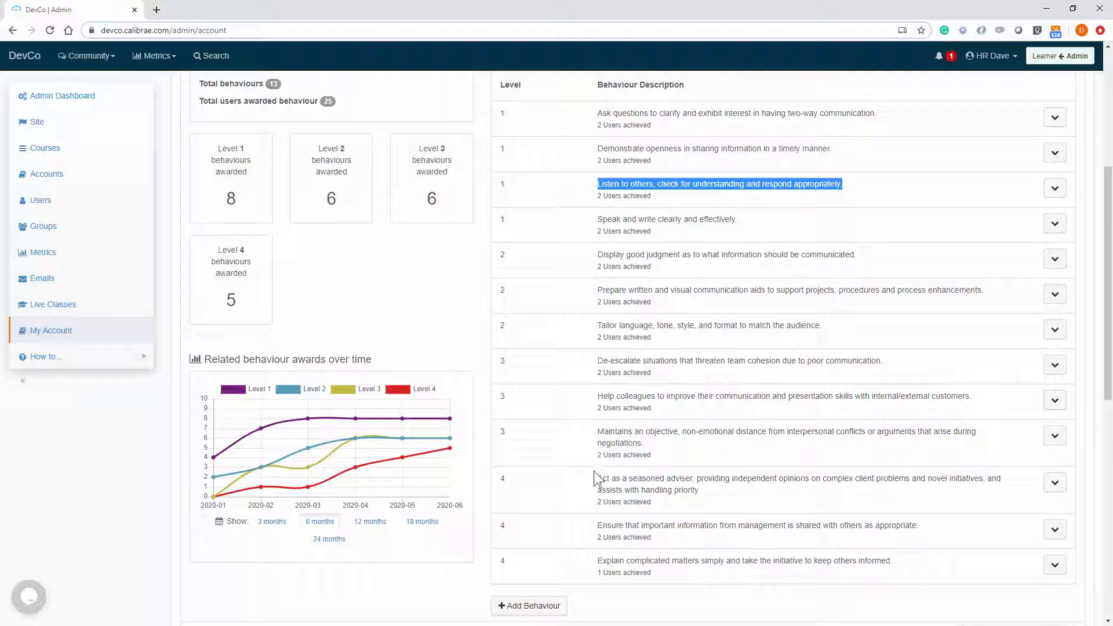
# Review the behaviours listed for the Communication and Leading for High Performance competencies in the management framework.
pyautogui.moveTo(598, 525); pyautogui.dragTo(888, 525)
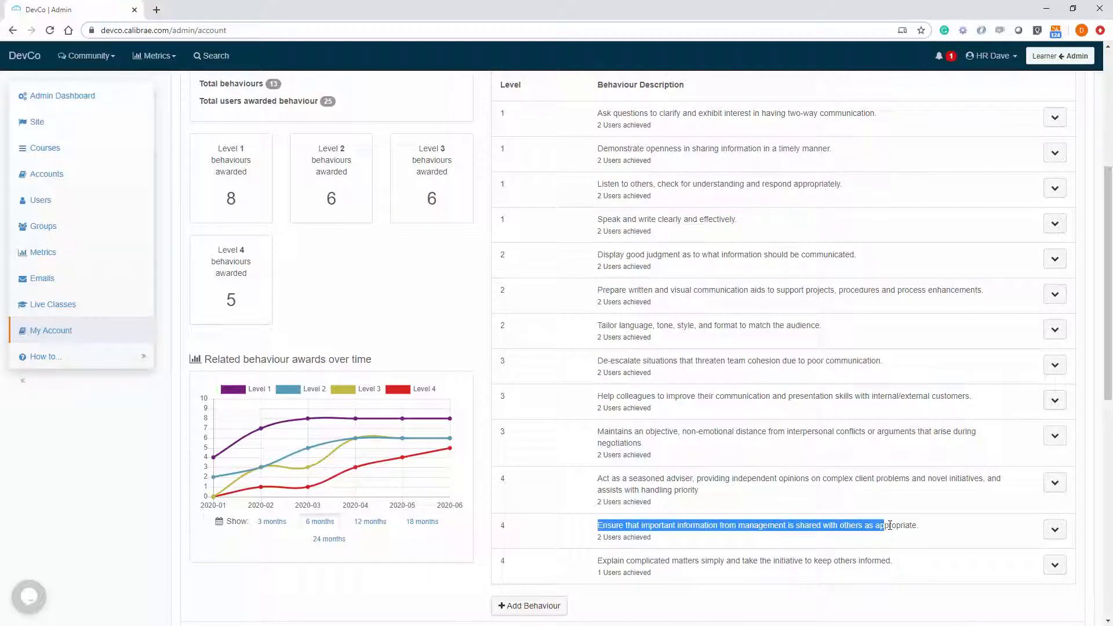
pyautogui.scroll(-7, 801, 514)
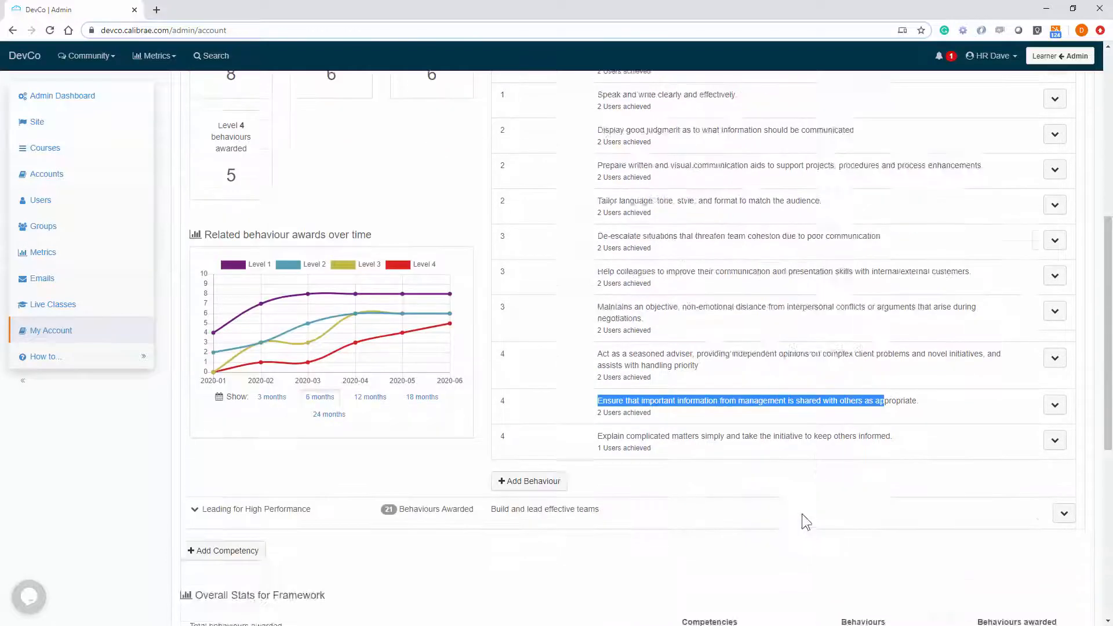
pyautogui.click(201, 230)
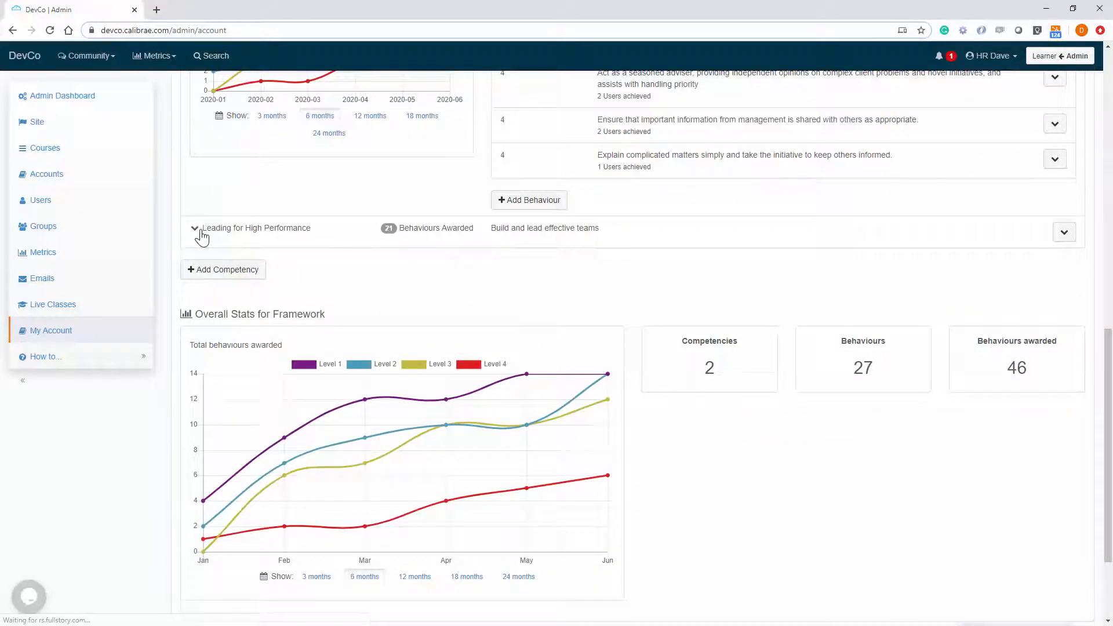
pyautogui.scroll(9, 286, 269)
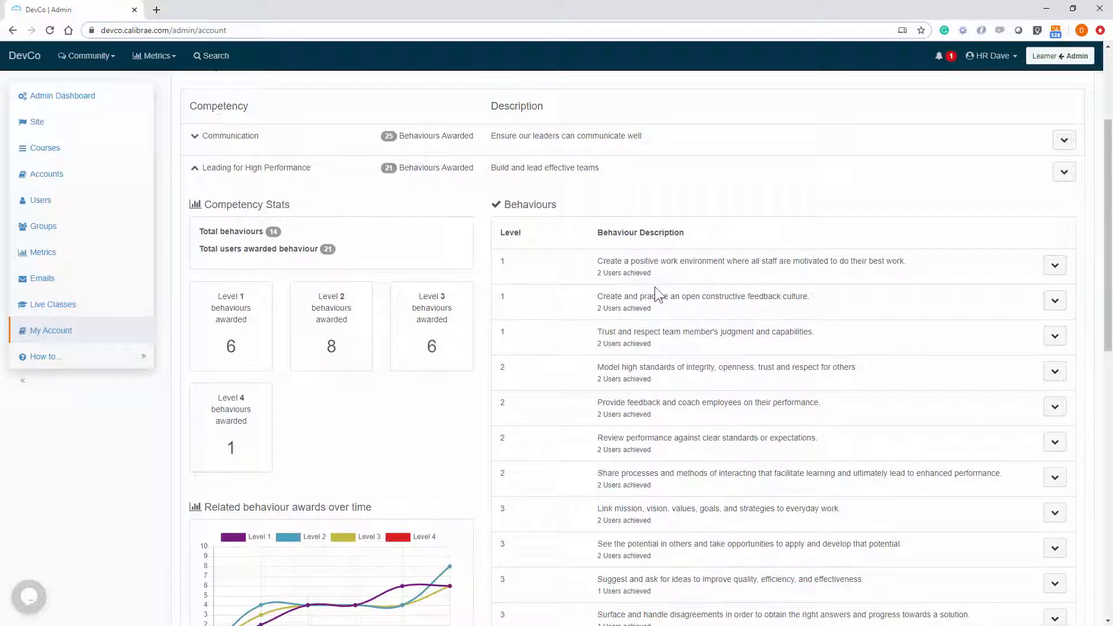
pyautogui.scroll(3, 653, 294)
# Open the Research framework and examine the behaviours and stats of its Accountability and Teamwork competencies.
pyautogui.click(514, 185)
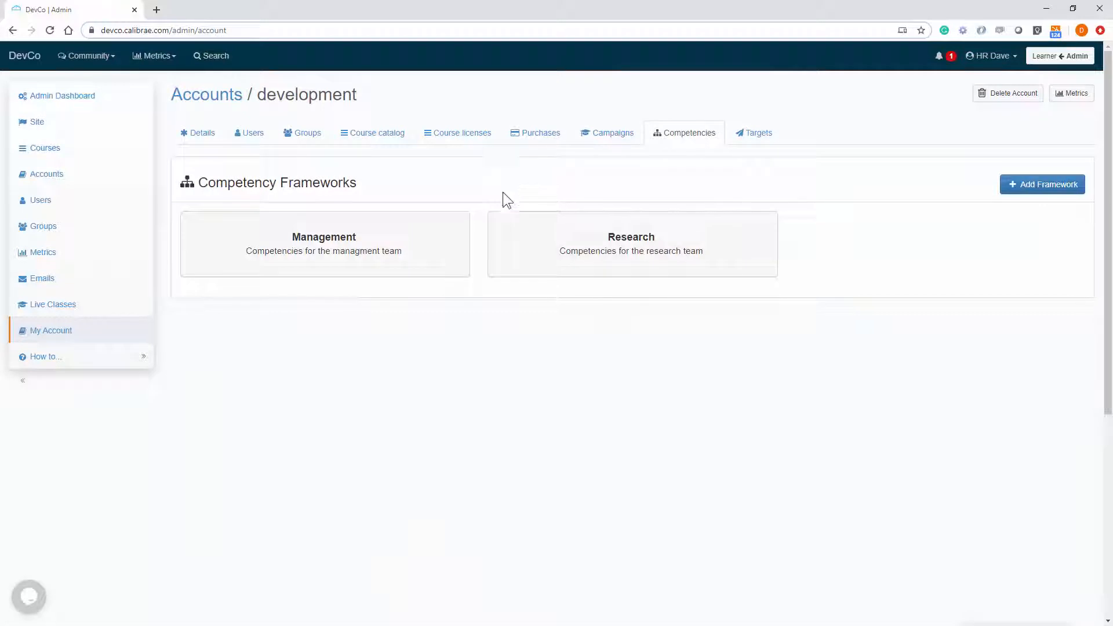
pyautogui.click(630, 257)
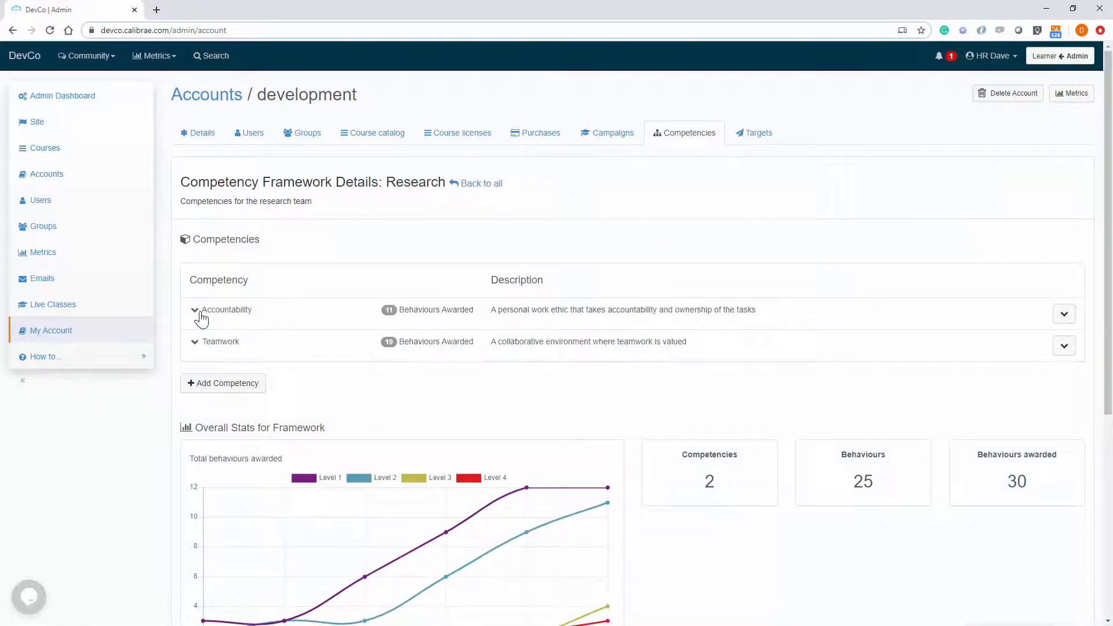
pyautogui.click(197, 311)
pyautogui.scroll(-3, 579, 347)
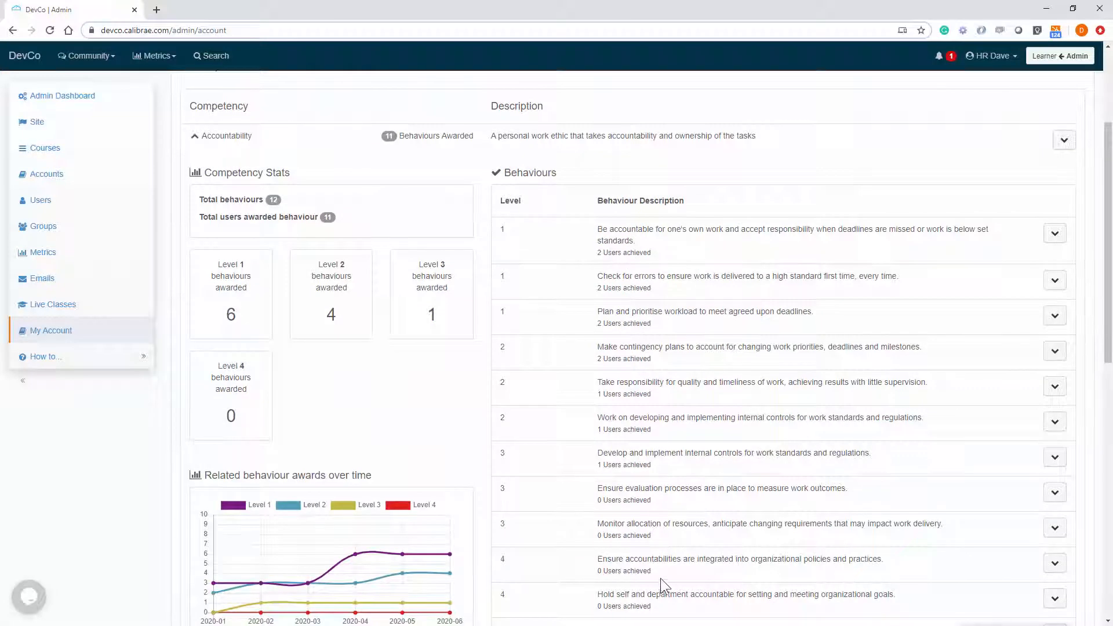
pyautogui.scroll(-3, 660, 578)
pyautogui.click(214, 531)
pyautogui.scroll(2, 603, 226)
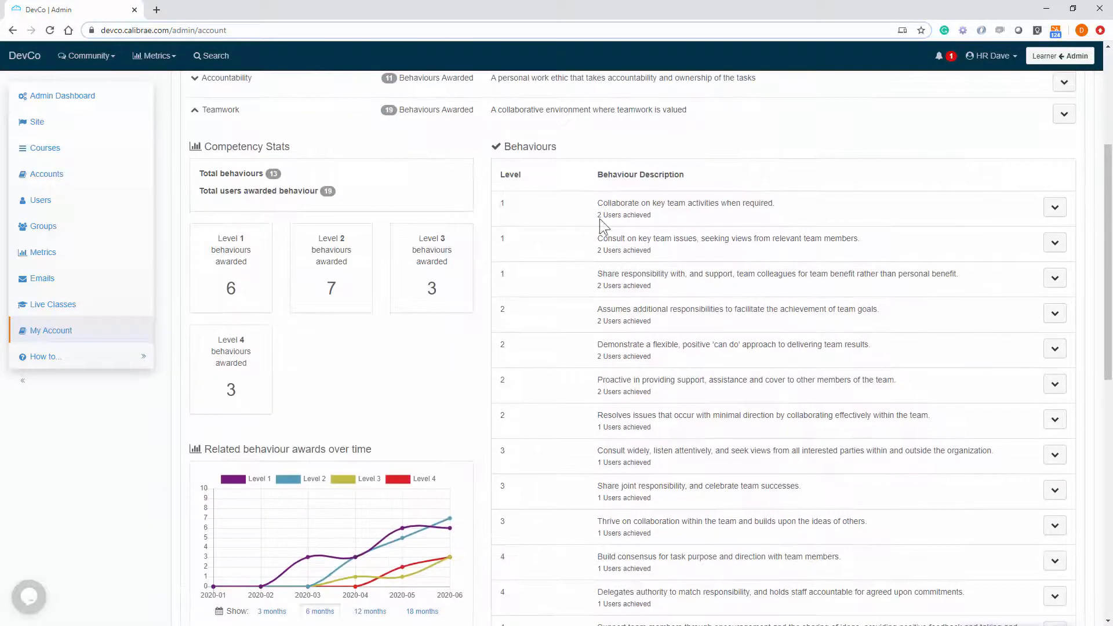
pyautogui.scroll(4, 648, 571)
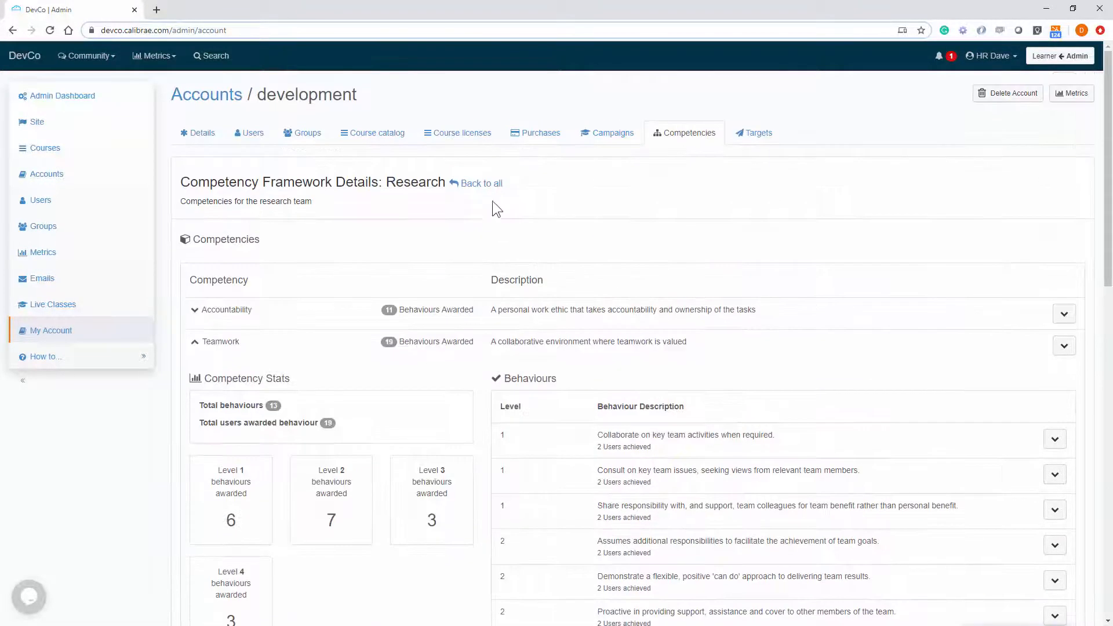
# Create a competency framework titled "Software" with the description "Competenecies required of our software team" and open its details.
pyautogui.click(484, 184)
pyautogui.click(1061, 186)
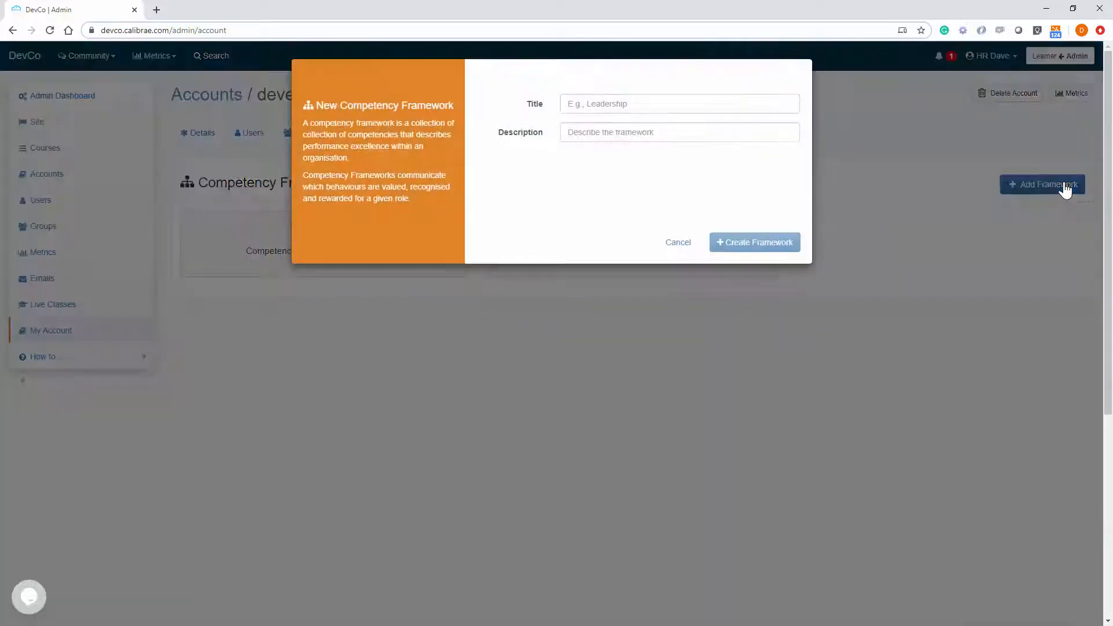
pyautogui.click(606, 104)
pyautogui.write('Software')
pyautogui.click(609, 132)
pyautogui.write('Competenecies required of our software team')
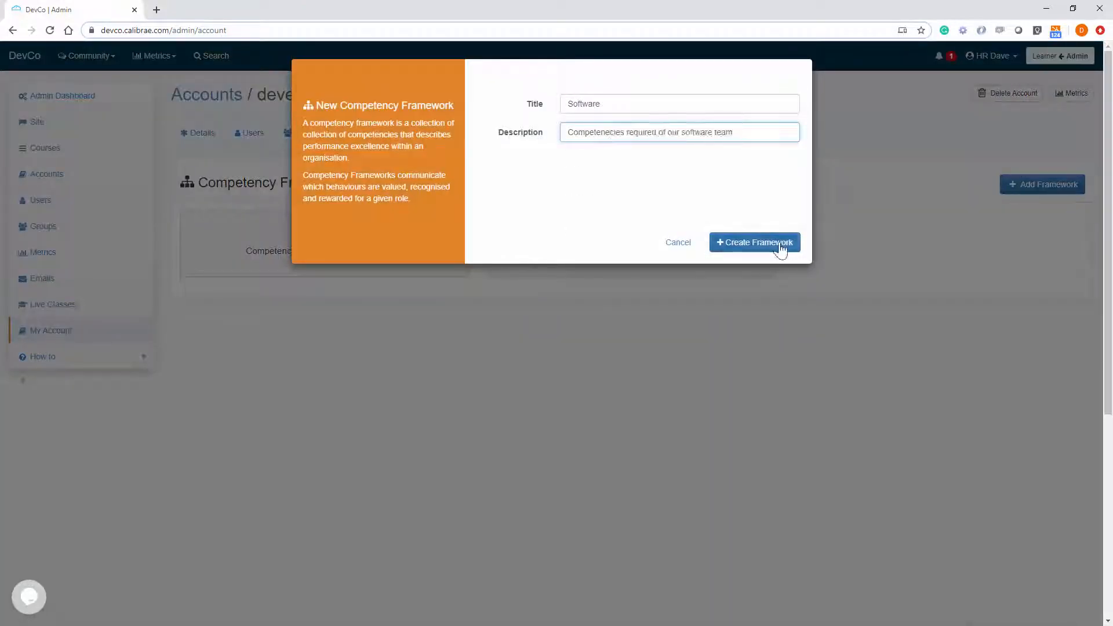
pyautogui.click(781, 244)
pyautogui.click(928, 252)
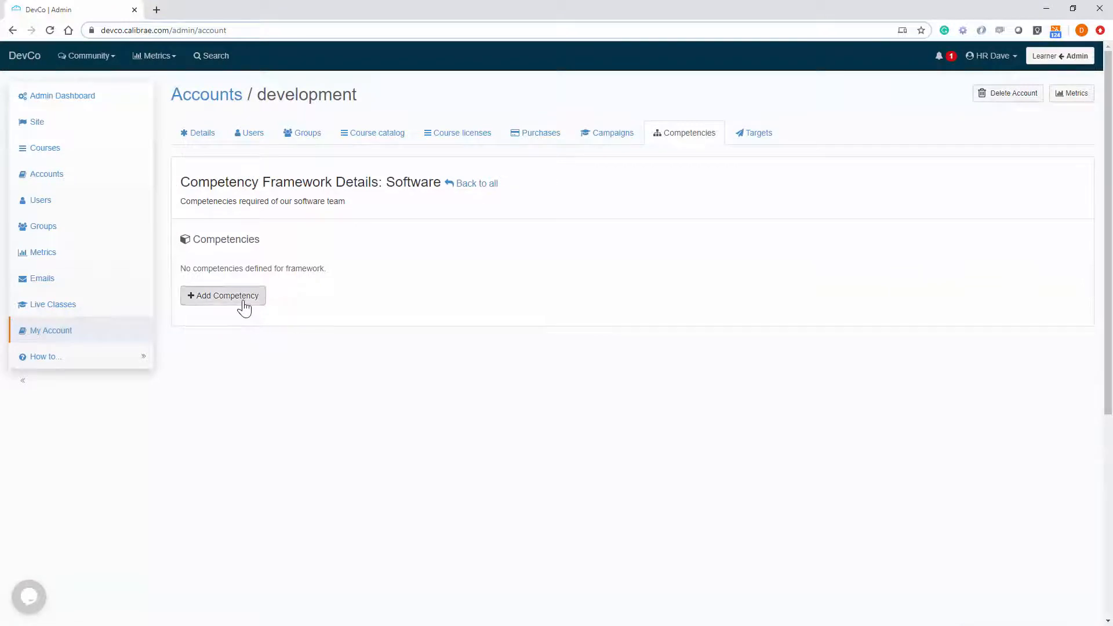
# Add a competency titled "Databases" to the Software framework, without a description.
pyautogui.click(244, 307)
pyautogui.write('Databases')
pyautogui.click(759, 207)
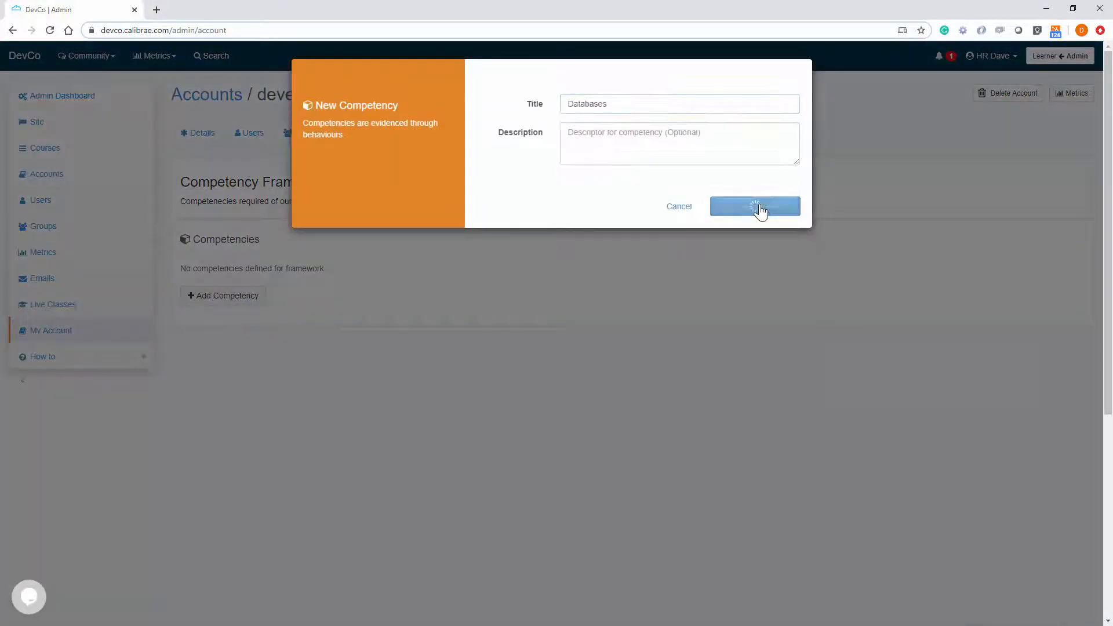
# Add the Level 1 behaviour "Can write a SELECT query" to the Databases competency.
pyautogui.click(214, 311)
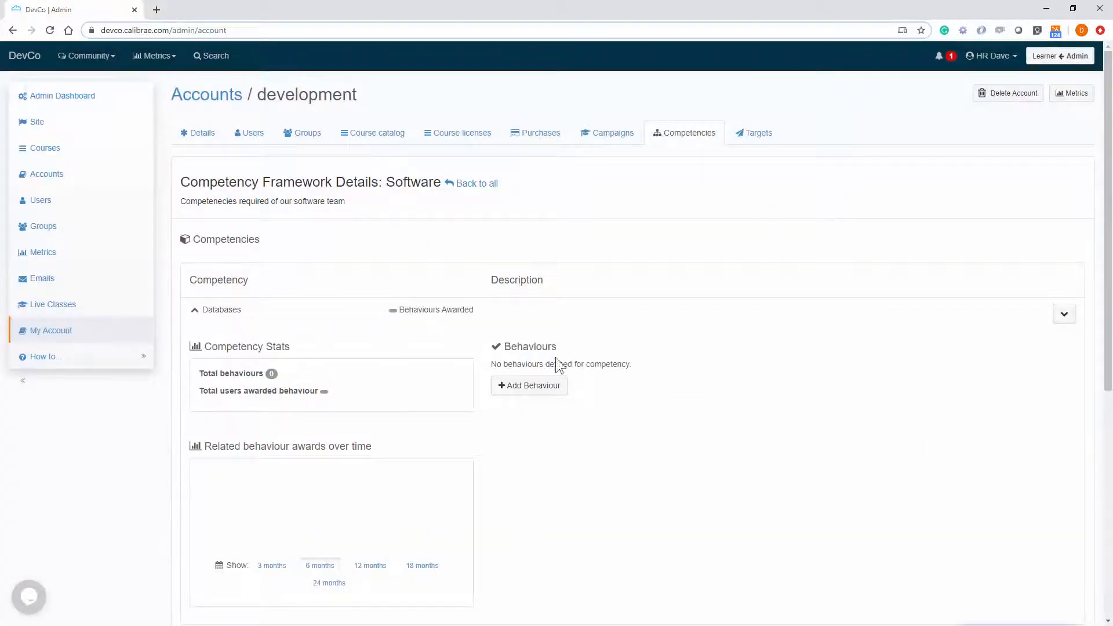
pyautogui.click(533, 385)
pyautogui.click(609, 114)
pyautogui.write('Can write a SELECT que')
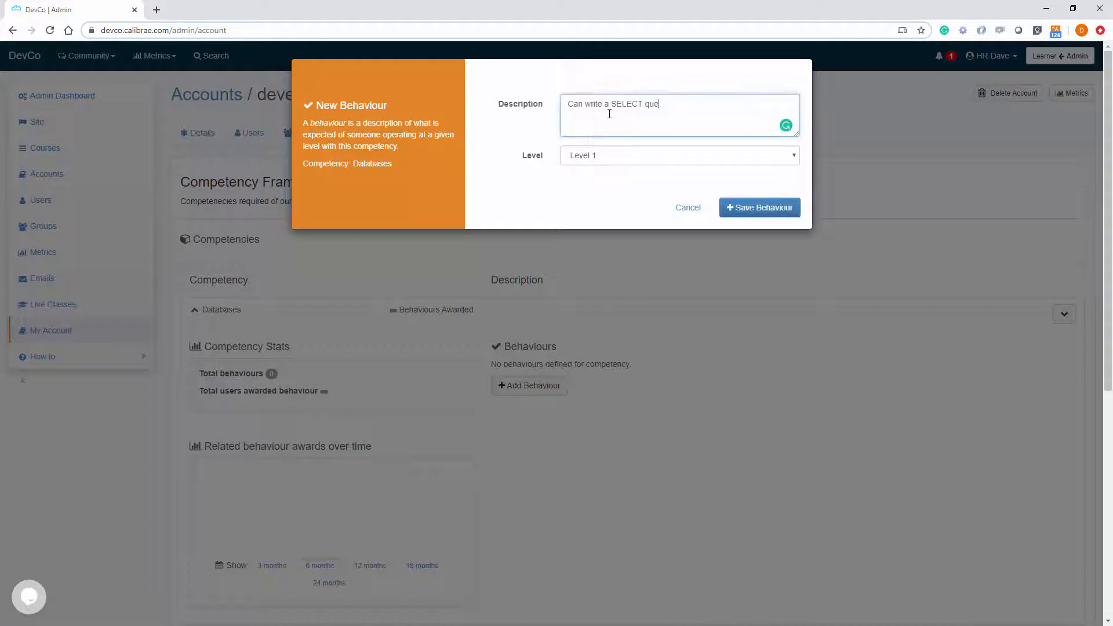
pyautogui.write('ry')
pyautogui.click(647, 159)
pyautogui.click(607, 172)
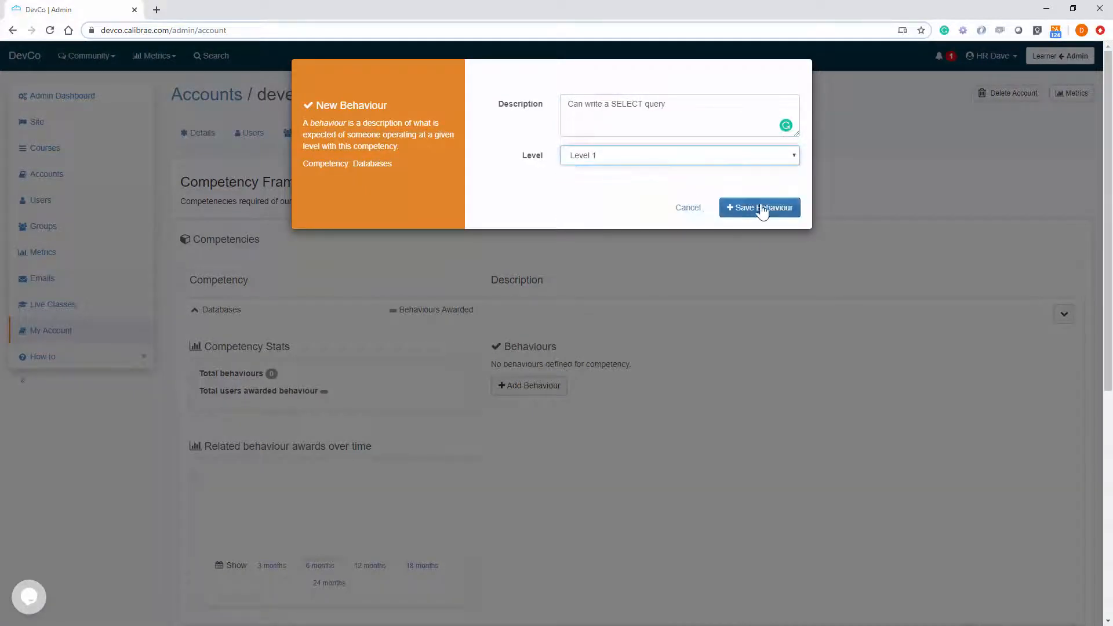
pyautogui.click(761, 208)
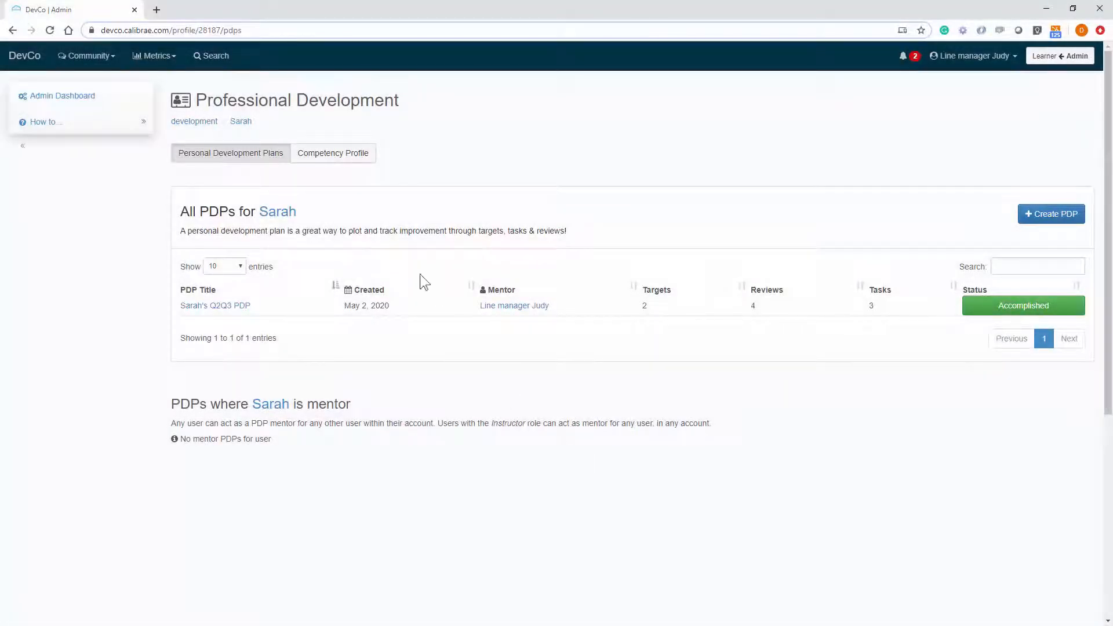
# In the employee's competency profile, mark all three level 1 Accountability behaviours in the Research framework as exhibited.
pyautogui.click(346, 162)
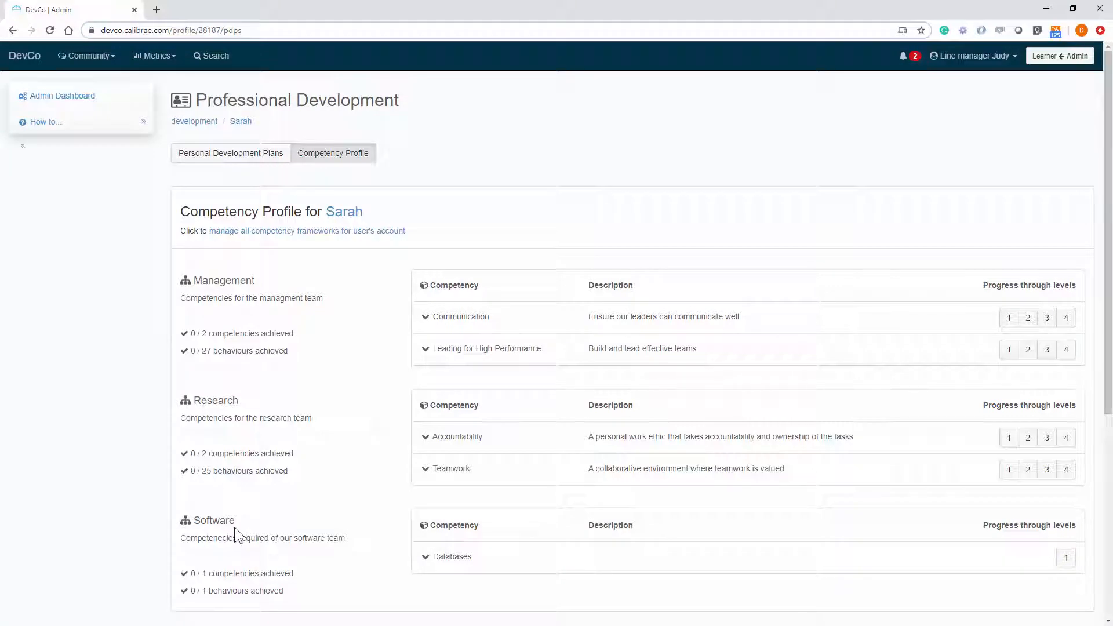
pyautogui.click(426, 439)
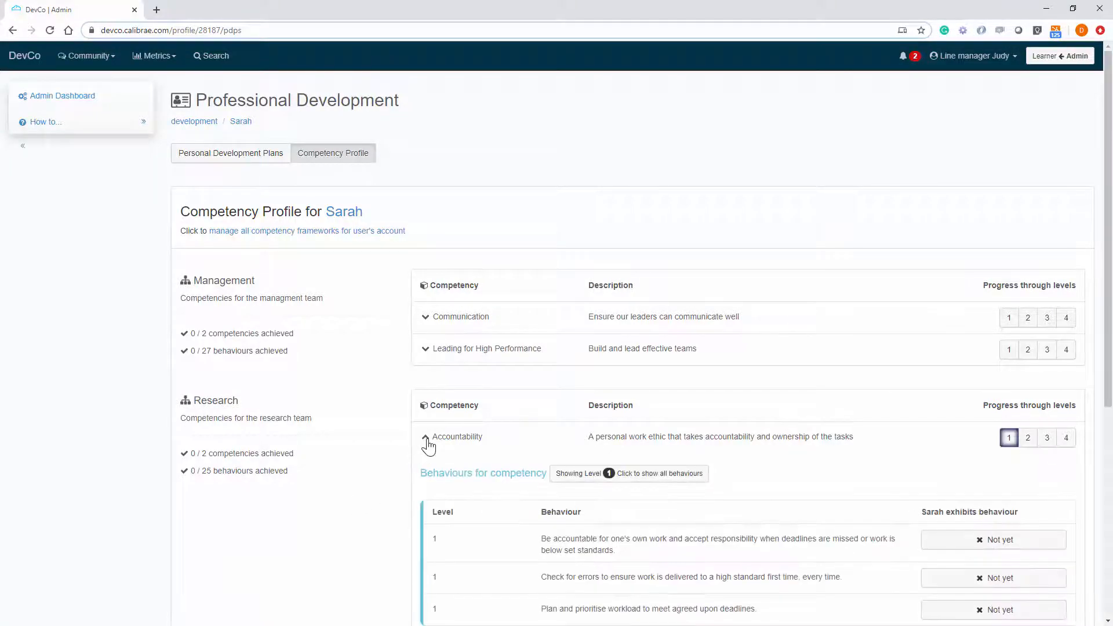
pyautogui.scroll(-1, 430, 441)
pyautogui.scroll(-3, 430, 442)
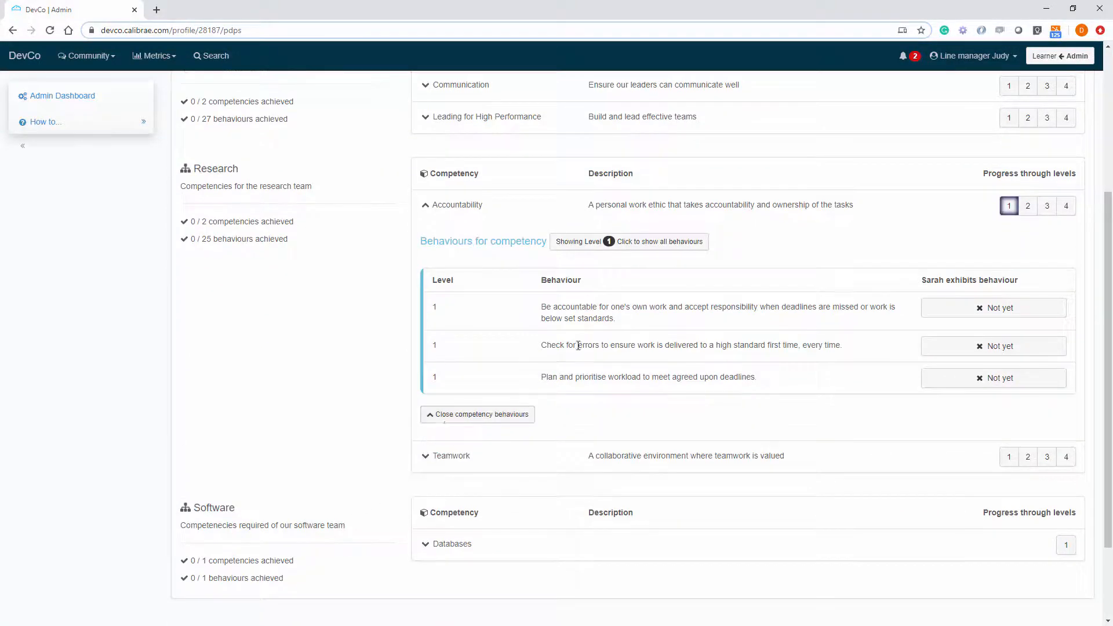
pyautogui.click(938, 313)
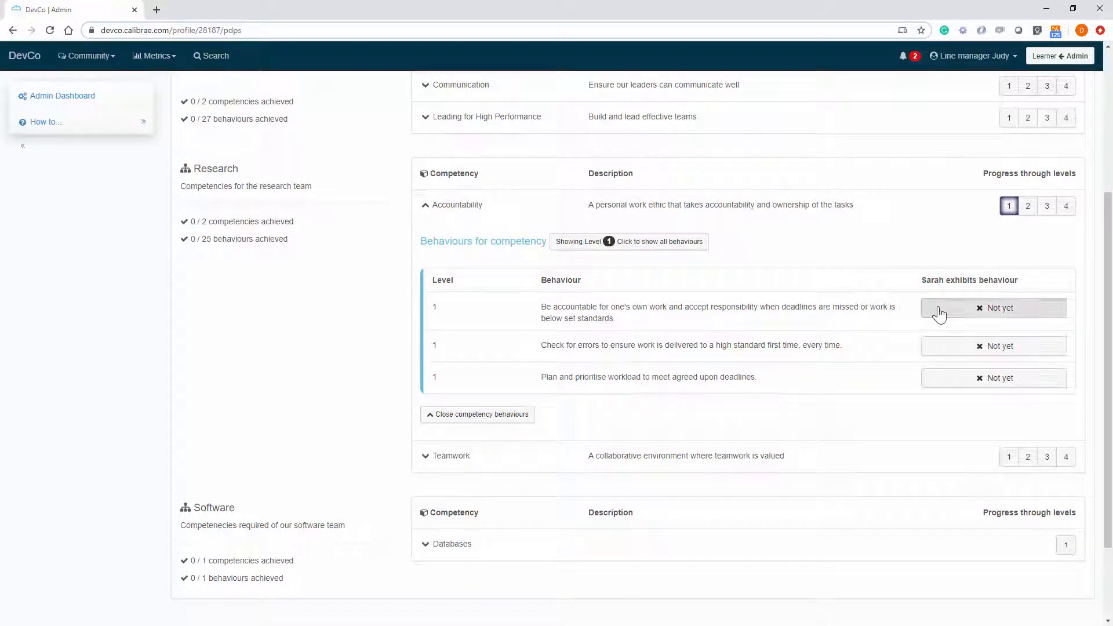
pyautogui.click(939, 353)
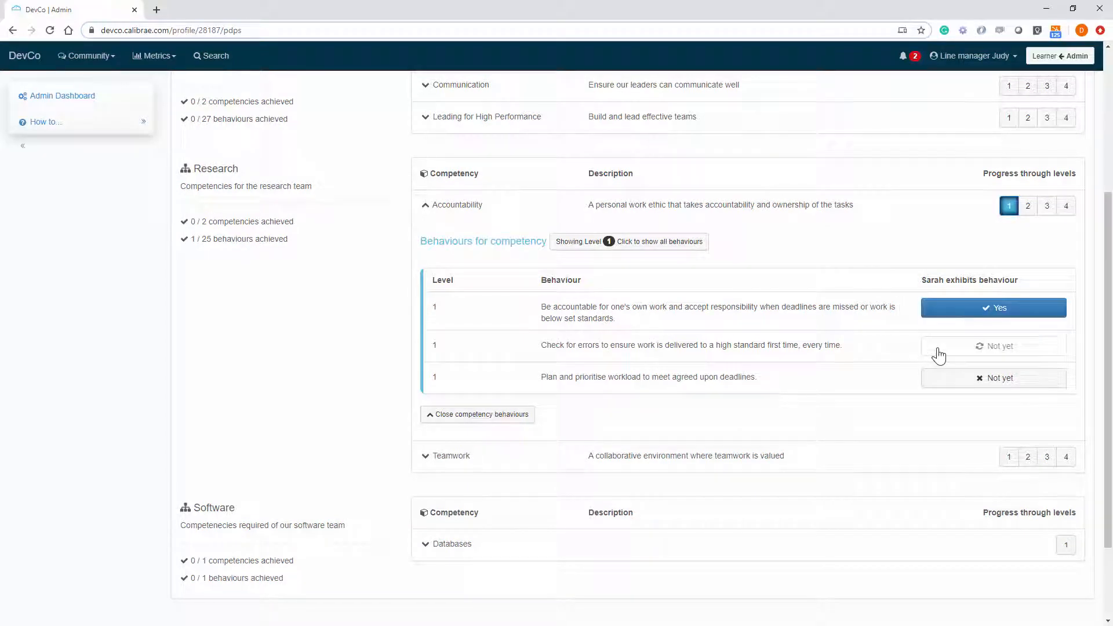
pyautogui.click(946, 383)
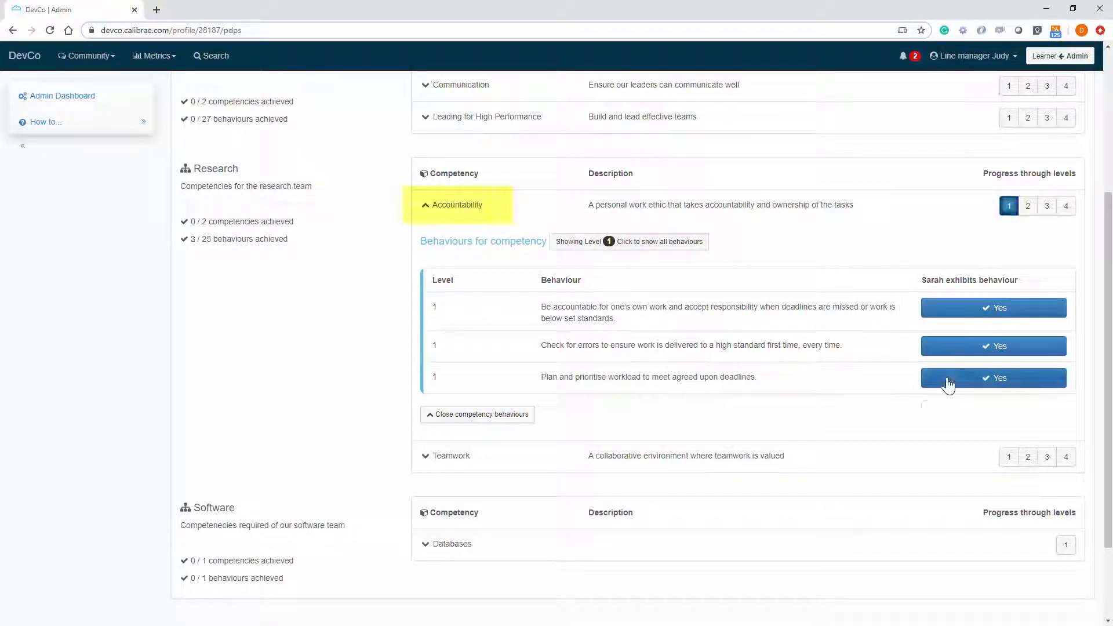
# Mark the level 2 Accountability behaviours on contingency plans and on quality and timeliness of work as exhibited.
pyautogui.click(1024, 212)
pyautogui.click(954, 311)
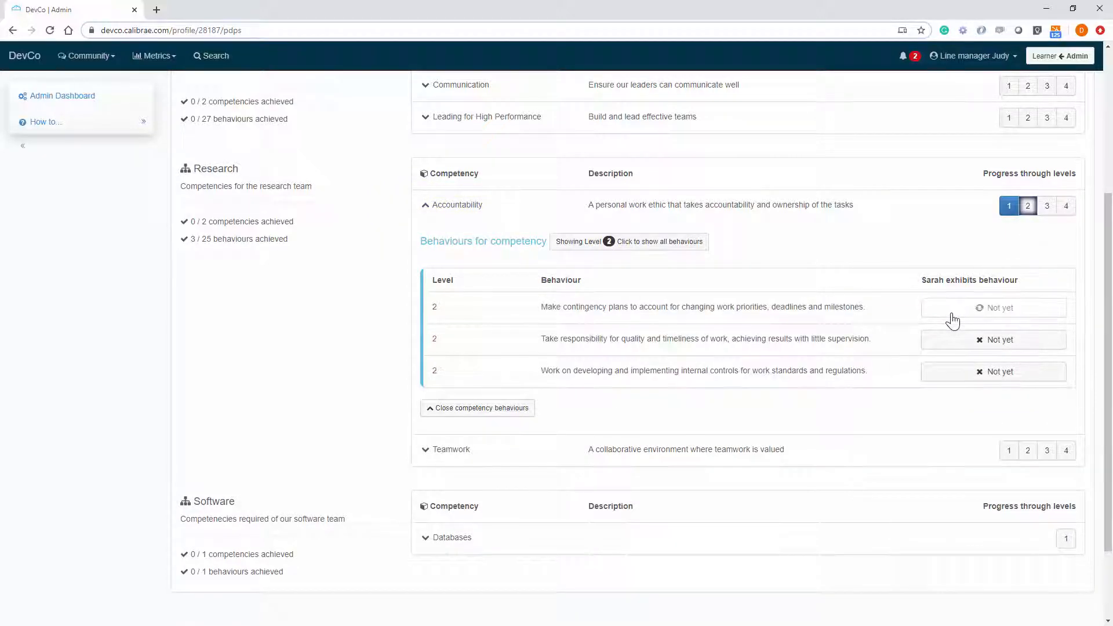
pyautogui.click(959, 344)
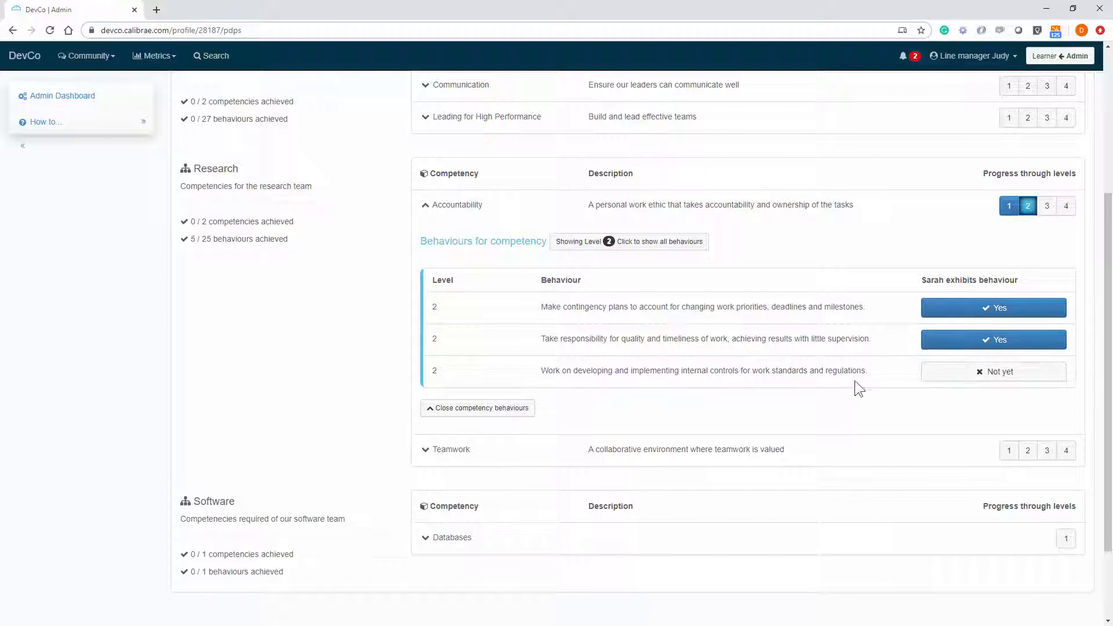
pyautogui.moveTo(631, 372); pyautogui.dragTo(763, 372)
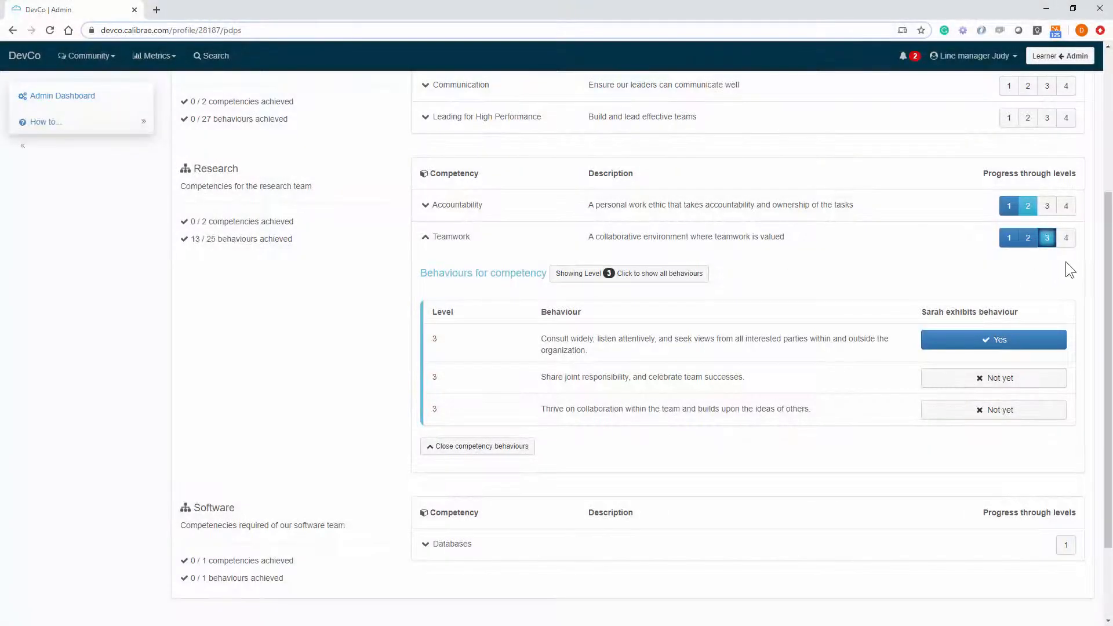
# View the employee's level 2 and level 3 Teamwork behaviours, and open the Databases competency in the Software framework.
pyautogui.click(1031, 247)
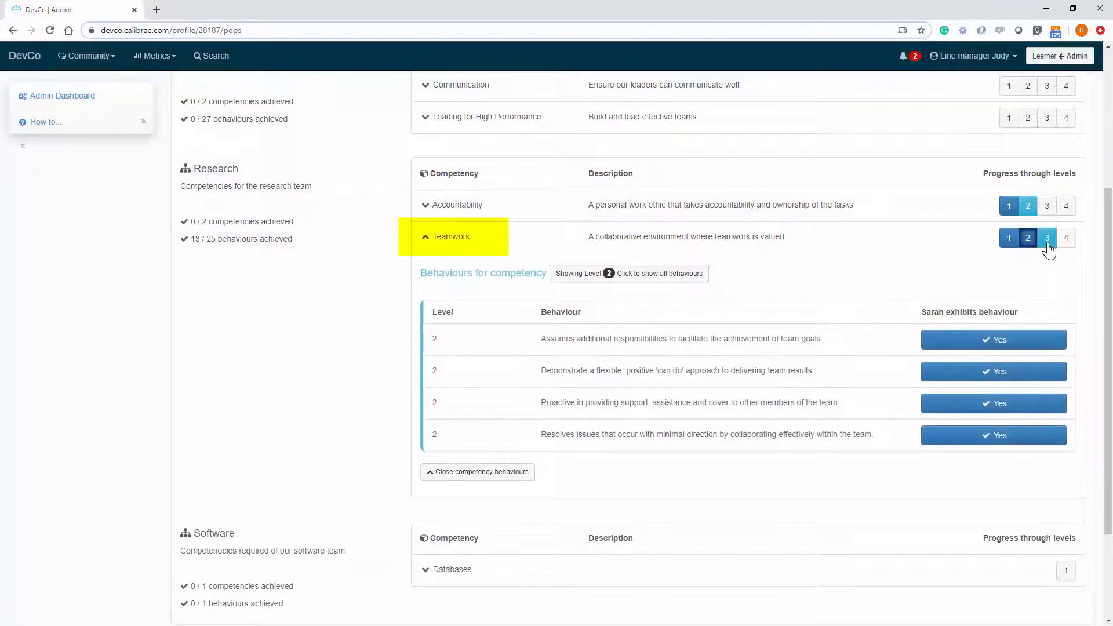
pyautogui.click(1047, 241)
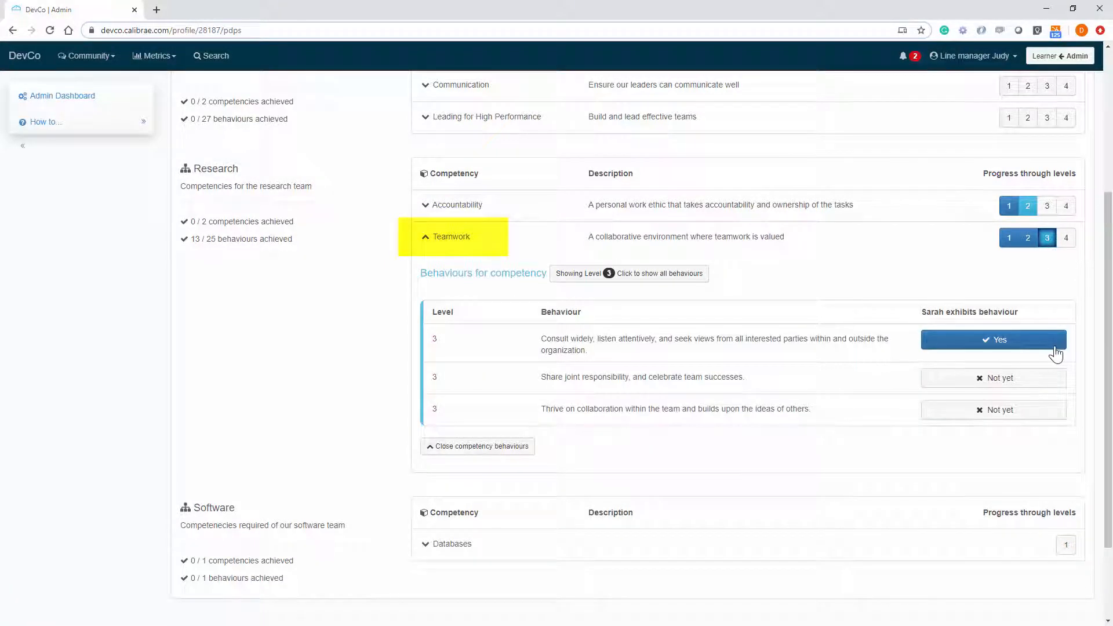
pyautogui.click(466, 554)
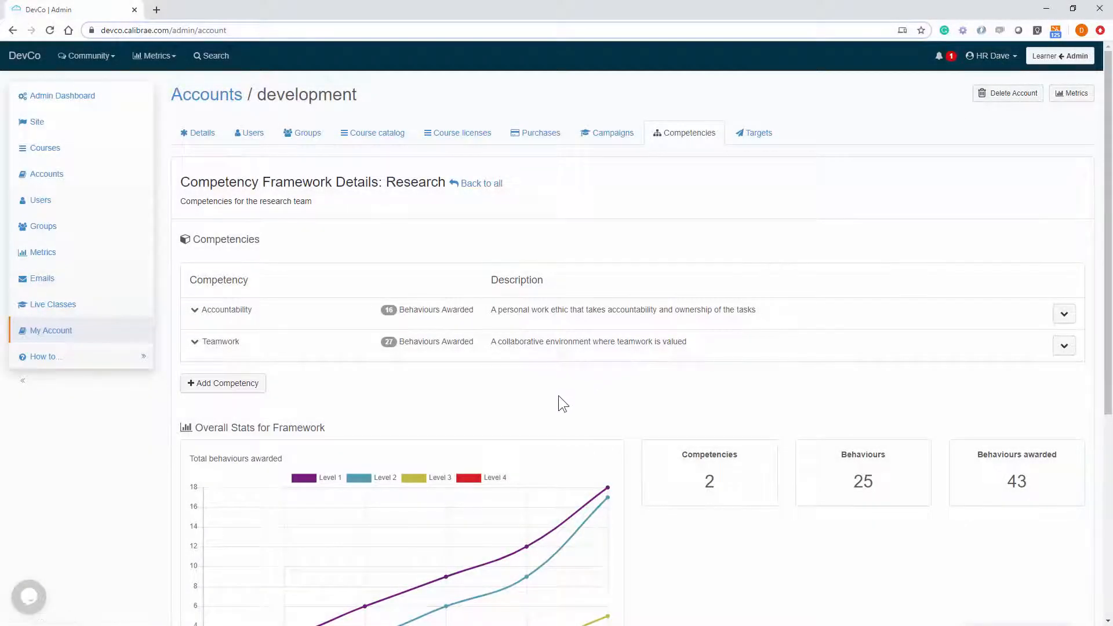
# Review the Research framework's overall award stats and the Teamwork competency's stats and behaviours in the HR account.
pyautogui.scroll(-2, 520, 413)
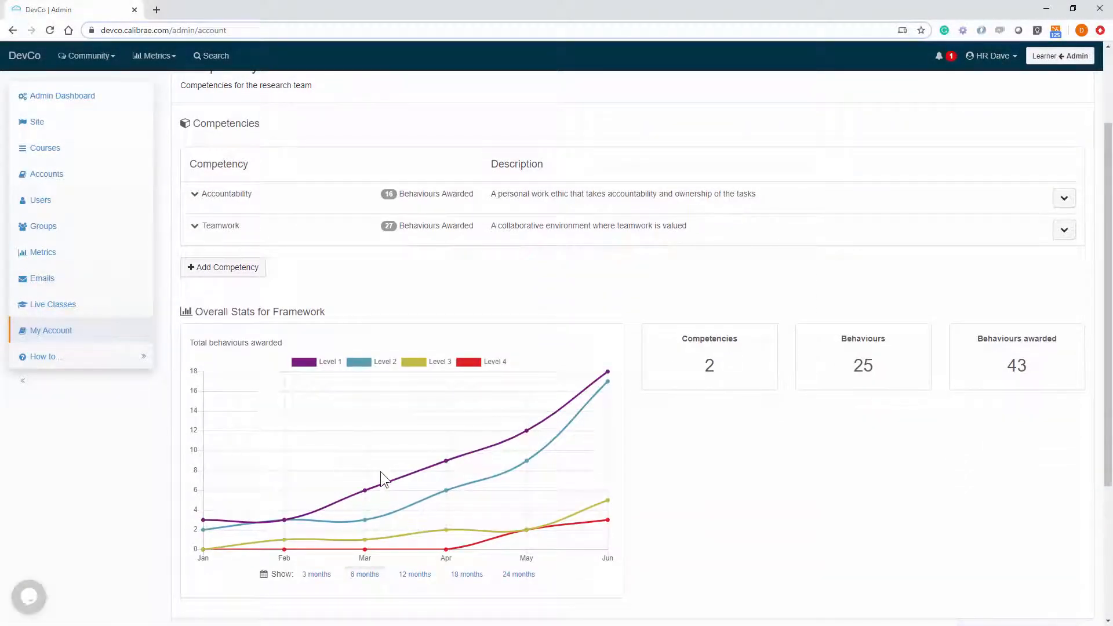
pyautogui.click(197, 235)
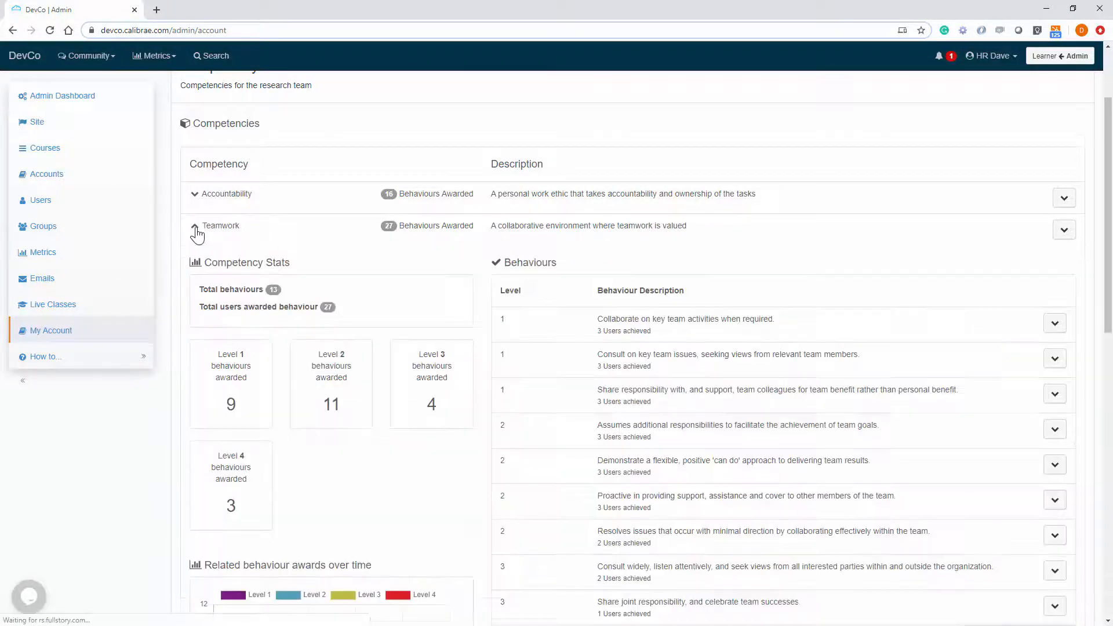
pyautogui.scroll(-6, 272, 287)
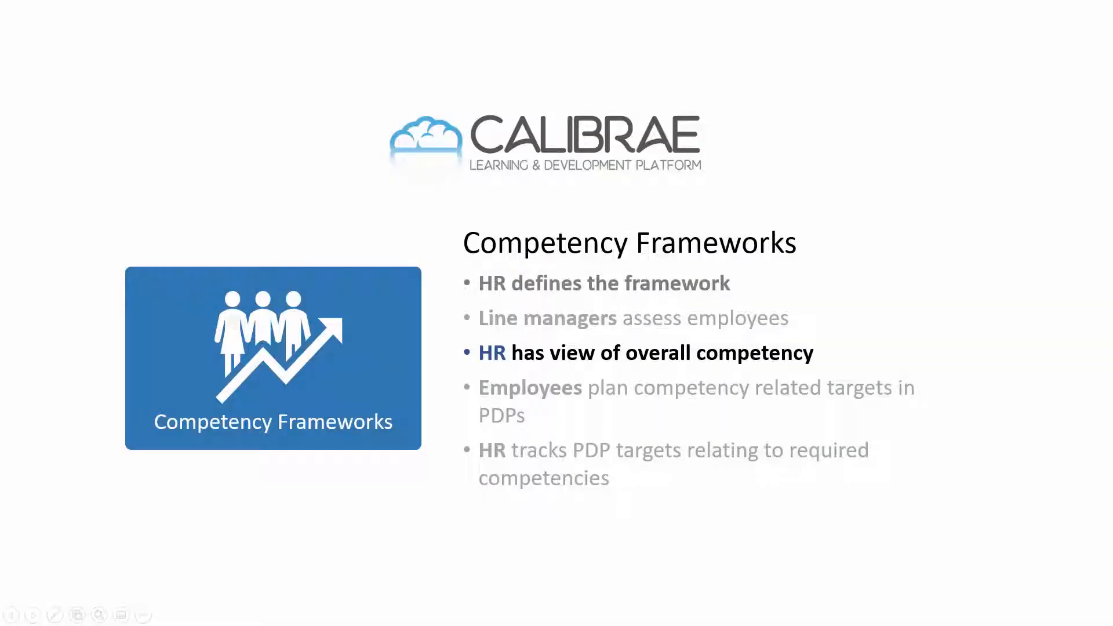
pyautogui.press('Right')
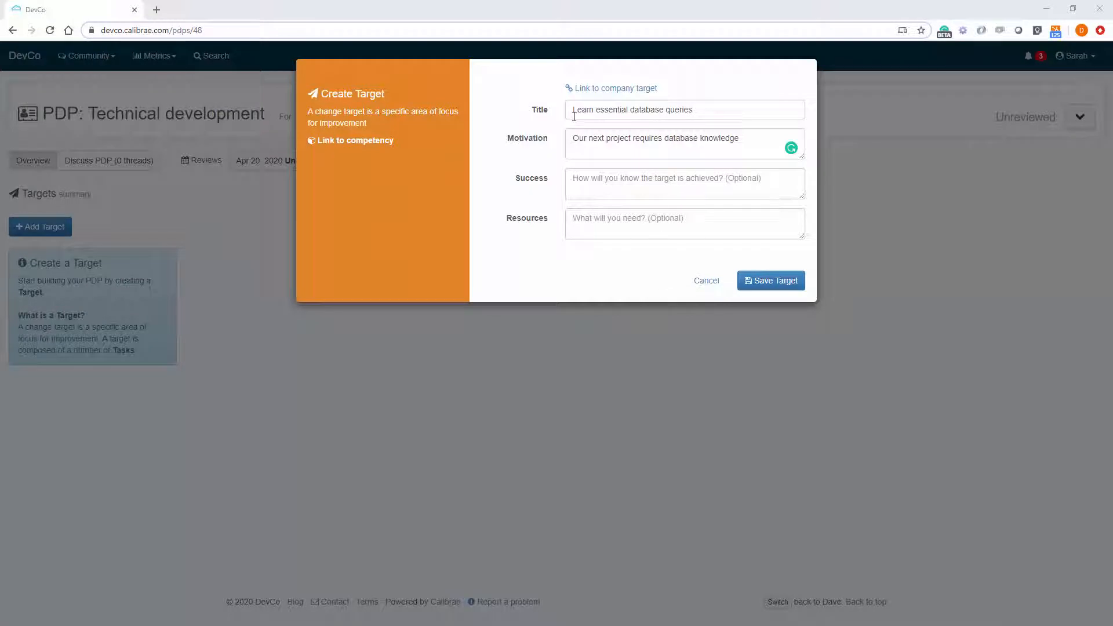
# Link the new target "Learn essential database queries" to the Databases - Level: 1 competency and save the target.
pyautogui.moveTo(574, 116); pyautogui.dragTo(701, 118)
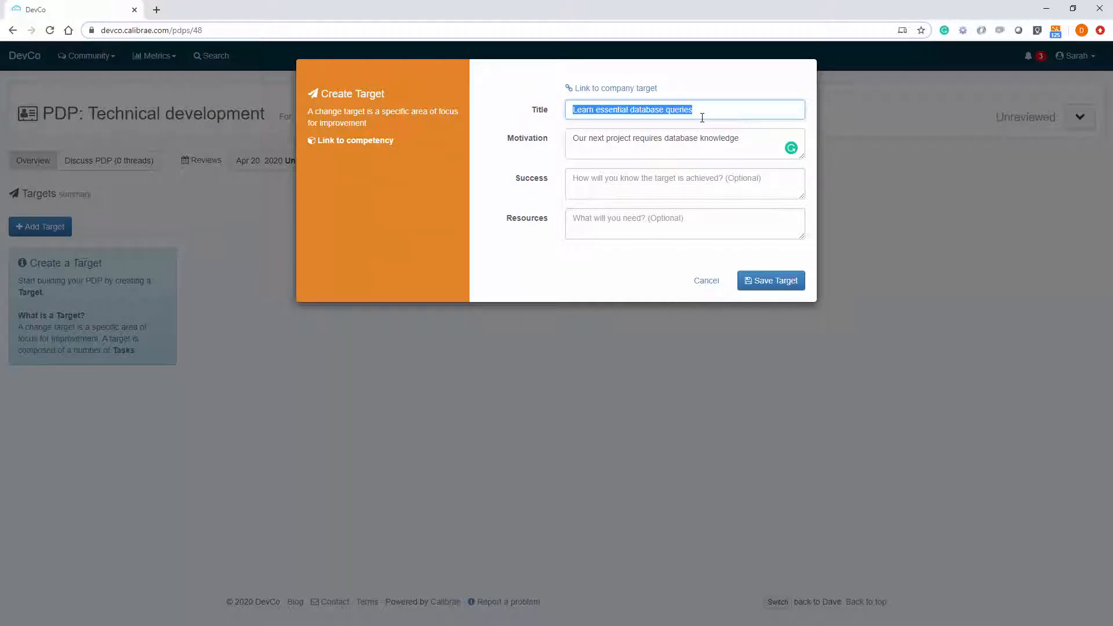
pyautogui.click(368, 143)
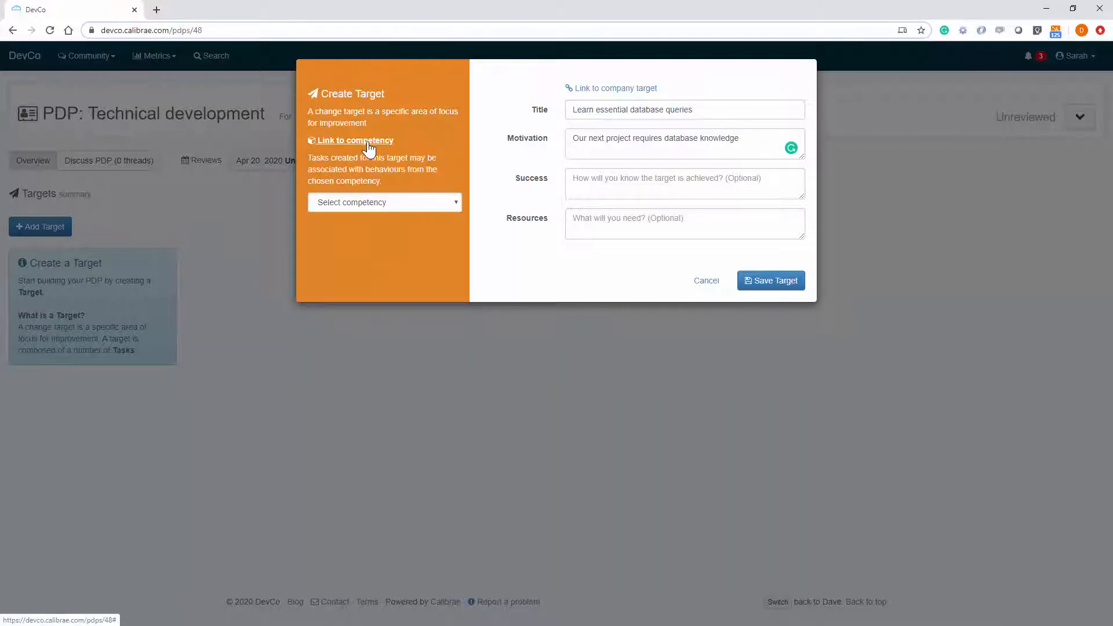
pyautogui.click(409, 202)
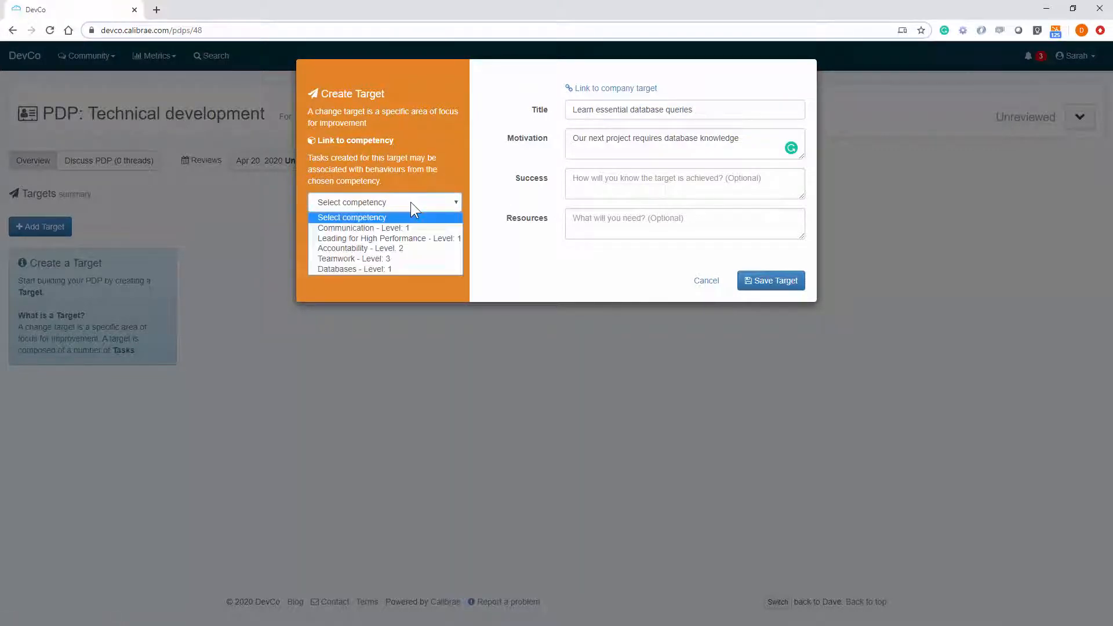
pyautogui.click(405, 270)
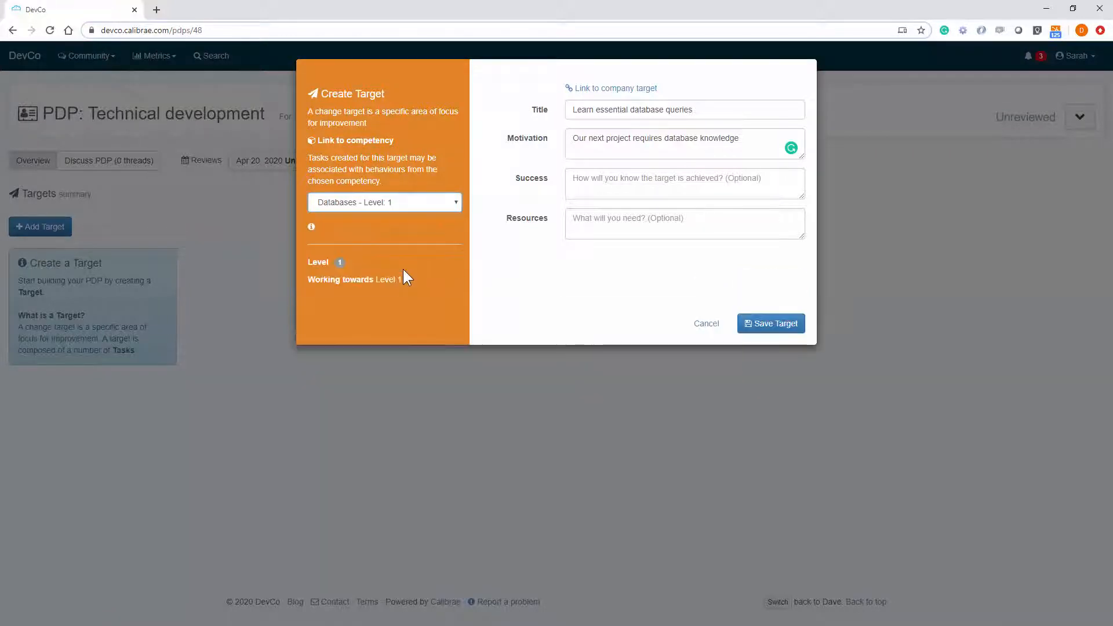
pyautogui.click(782, 324)
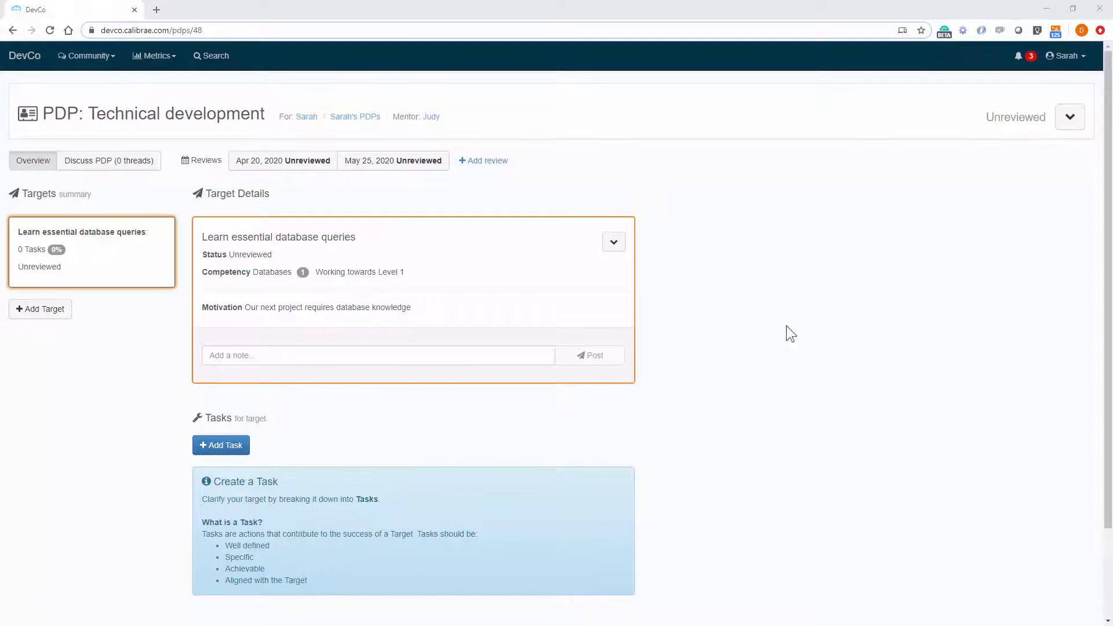
# Add a task titled "Attend the database beginners course" to the target, with completion date 06/05/2020.
pyautogui.click(223, 445)
pyautogui.write('Attend the database beginners course')
pyautogui.press('Tab')
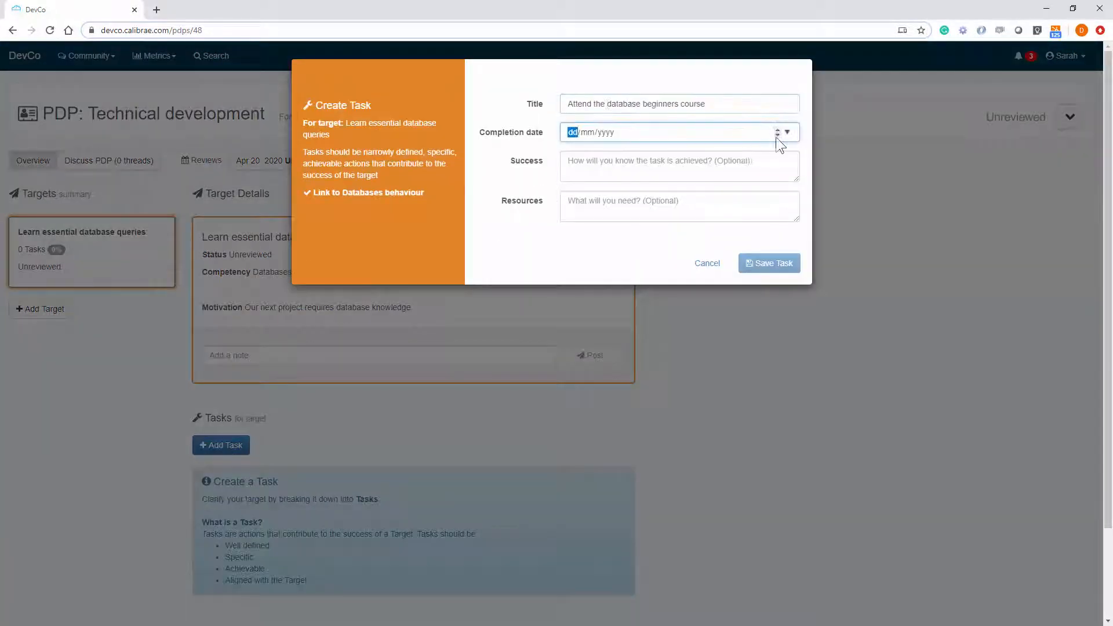
pyautogui.click(787, 132)
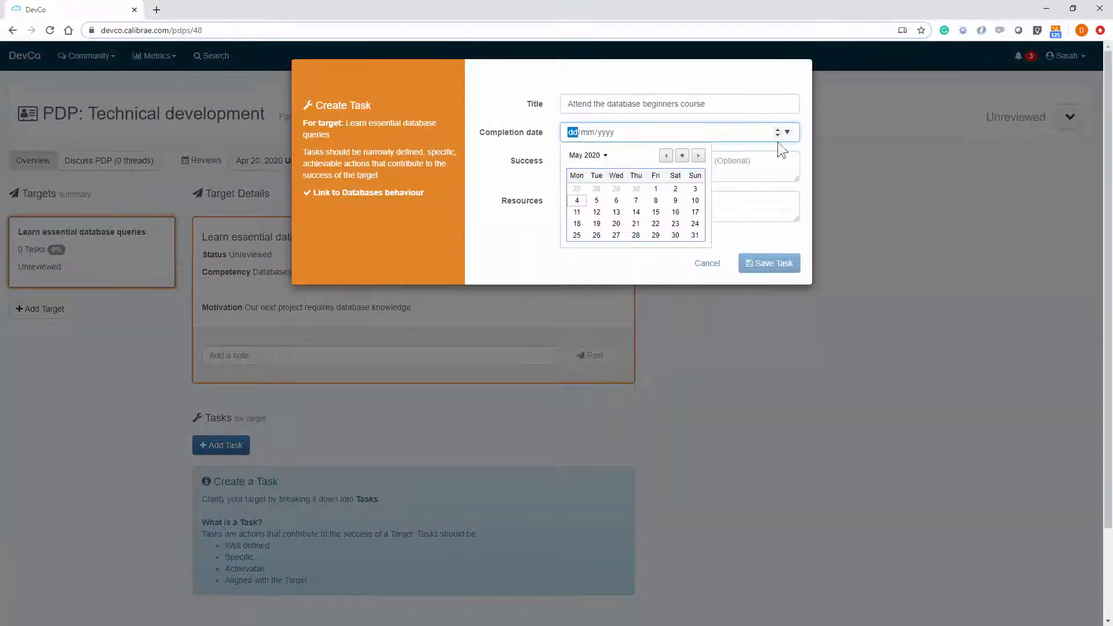
pyautogui.click(616, 201)
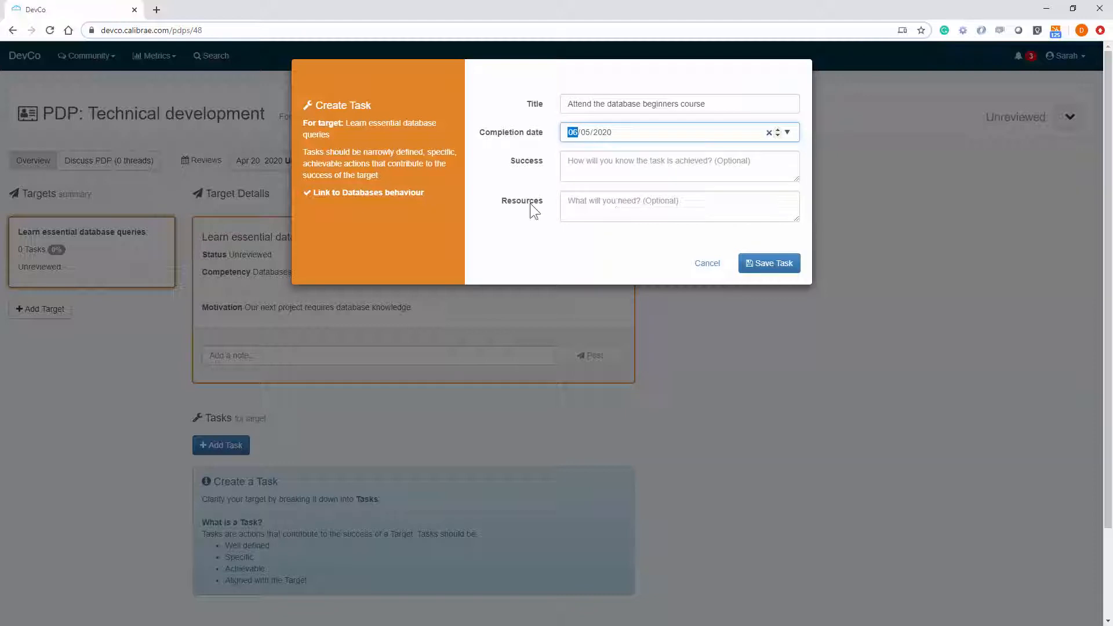
# Link the task to the Databases behaviour "Can write a SELECT query" and save the task.
pyautogui.click(374, 195)
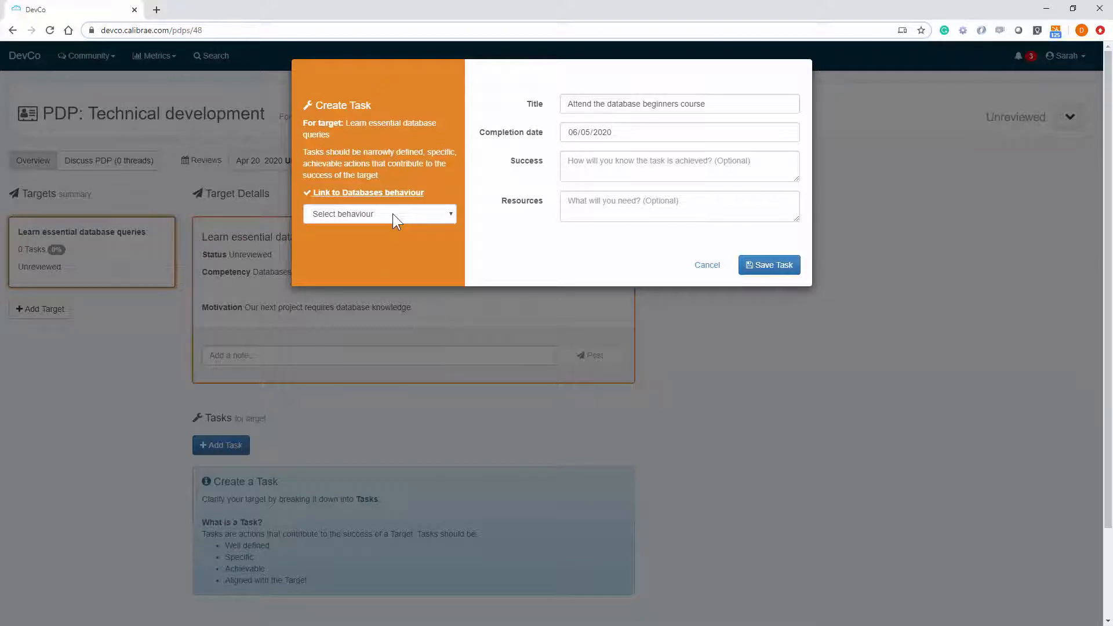
pyautogui.click(391, 215)
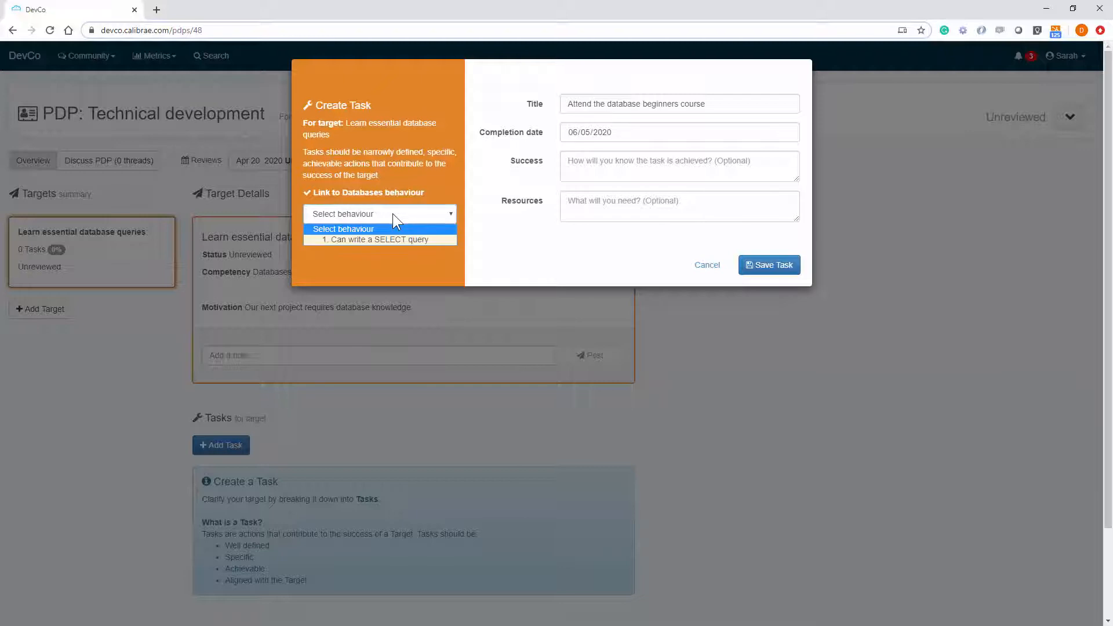
pyautogui.click(436, 238)
pyautogui.click(778, 342)
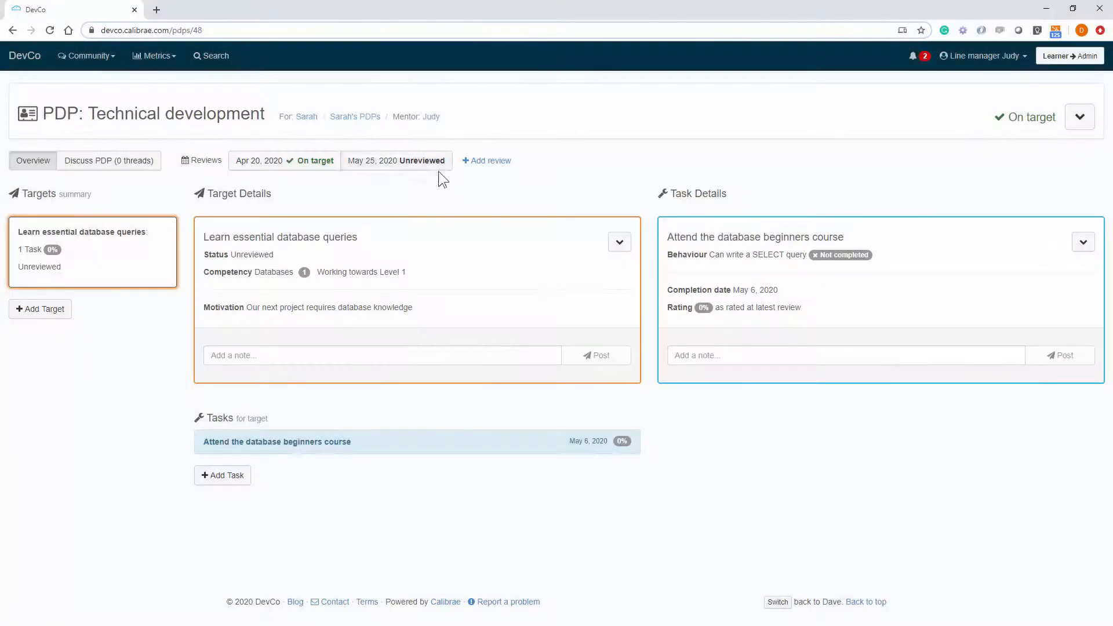
# Begin the May 25, 2020 review, rate the database course task 100% complete and award its linked behaviour.
pyautogui.click(436, 171)
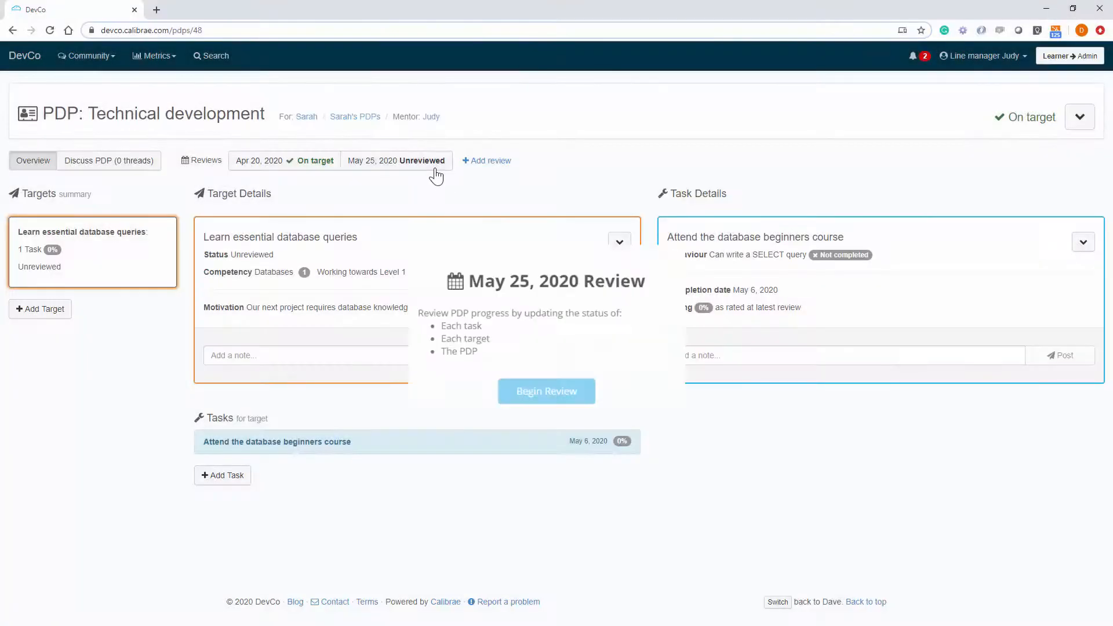
pyautogui.click(528, 391)
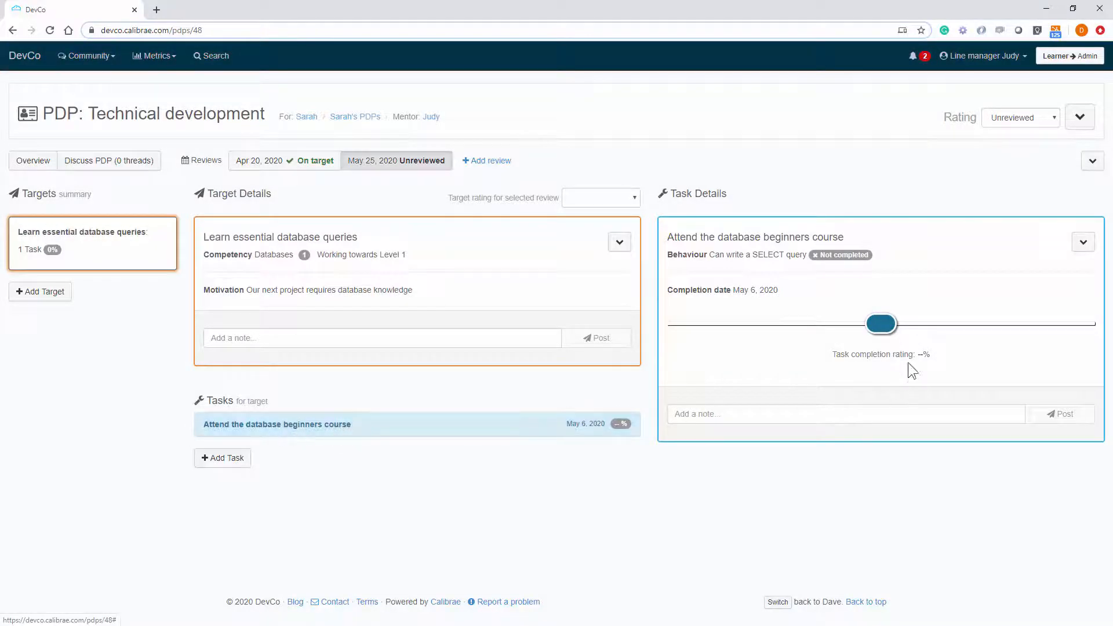
pyautogui.moveTo(879, 324); pyautogui.dragTo(1104, 351)
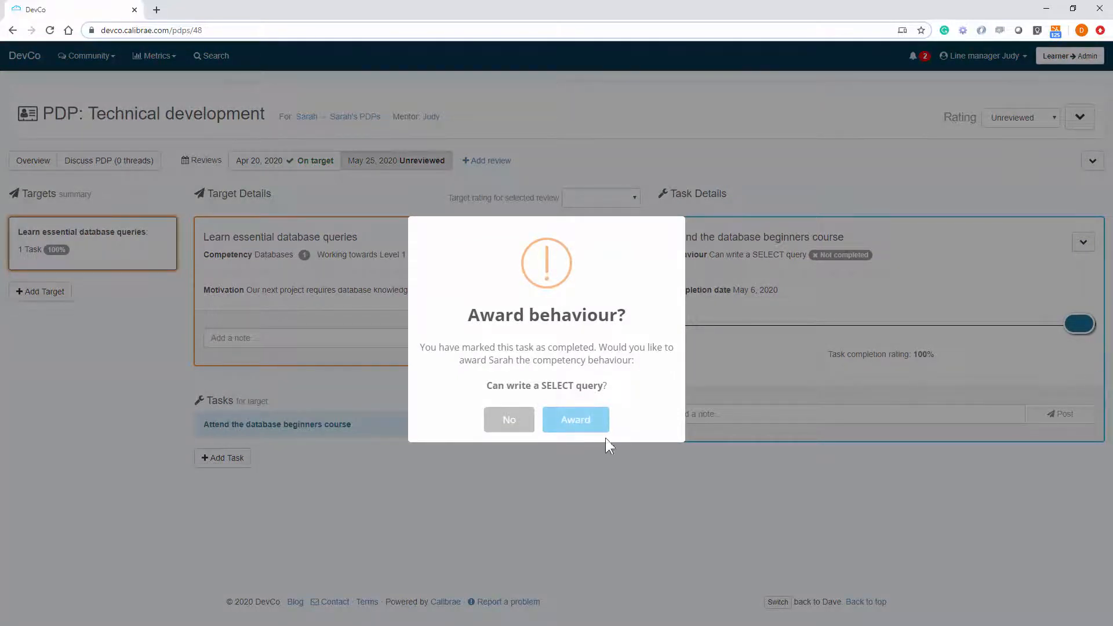
pyautogui.click(592, 429)
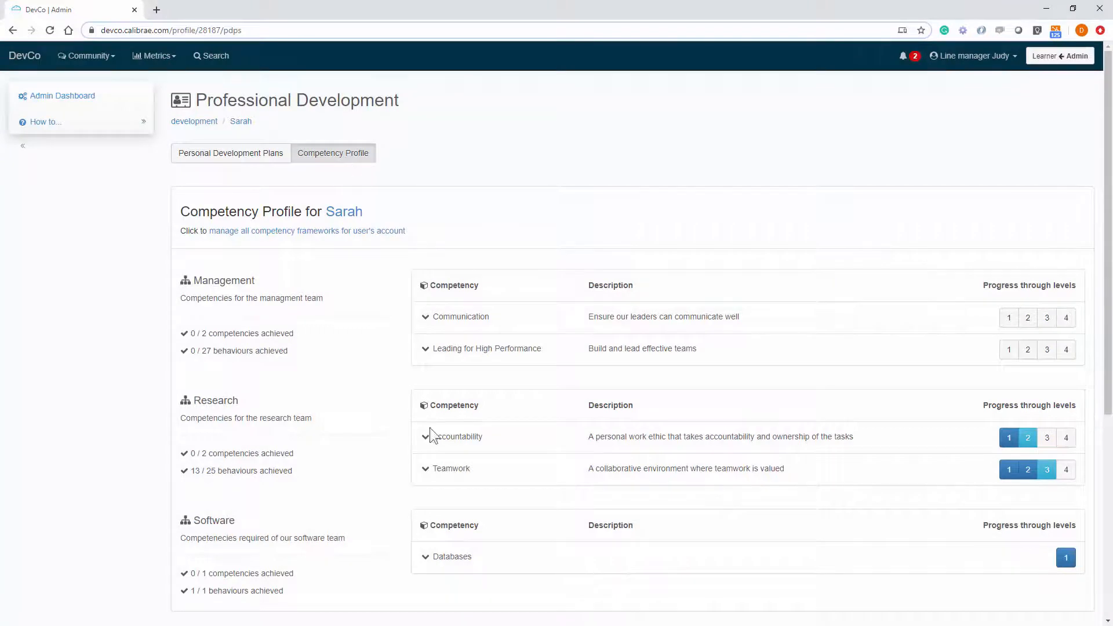
# View the Databases competency's behaviours in the Software framework of the employee's competency profile.
pyautogui.click(434, 558)
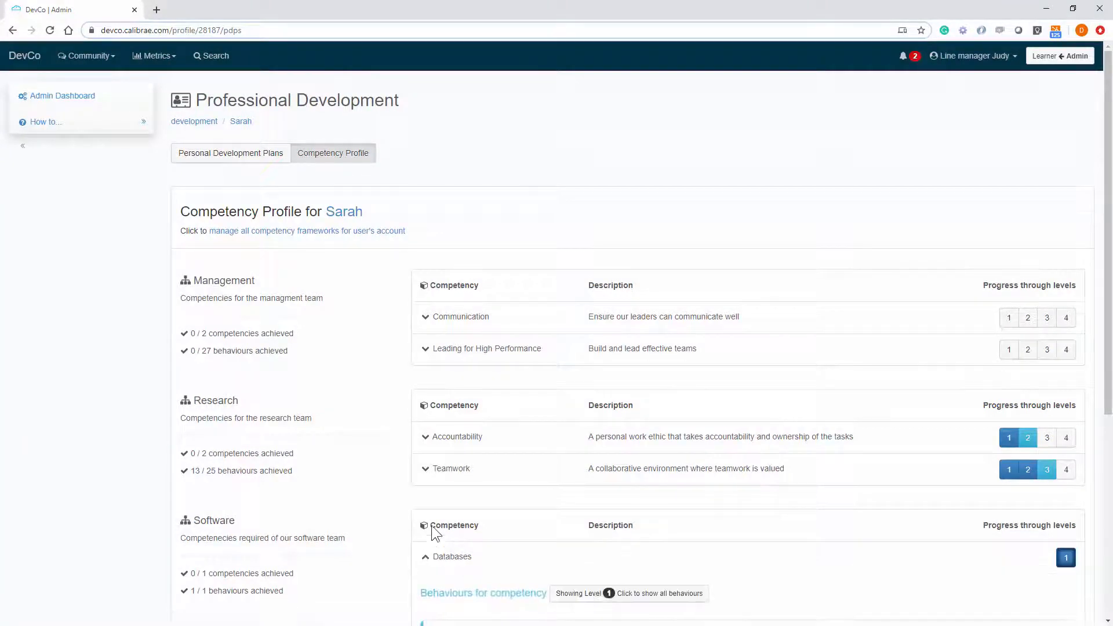
pyautogui.scroll(-3, 458, 498)
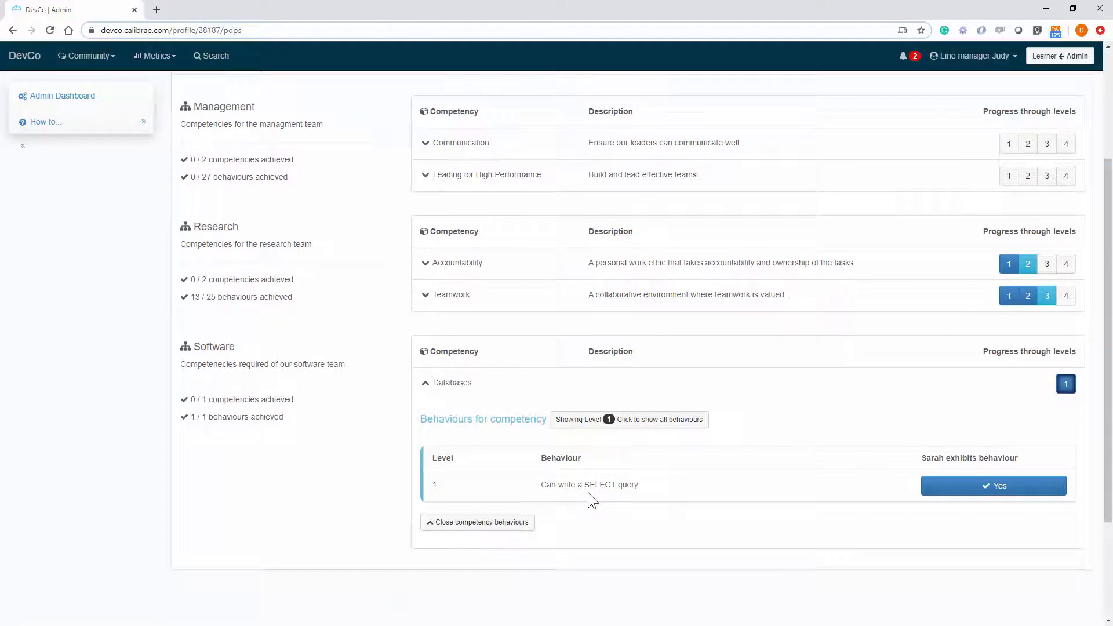